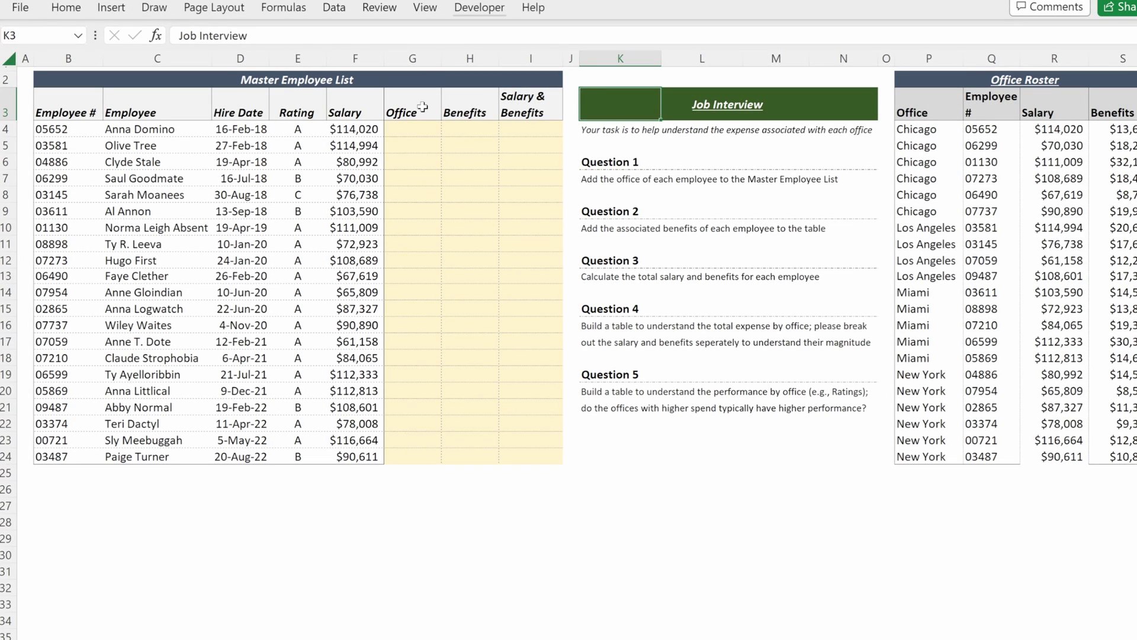
Step: Review the empty Office and Benefits columns and the roster's employee numbers, then select G4
left_click_drag(59, 113, 386, 461)
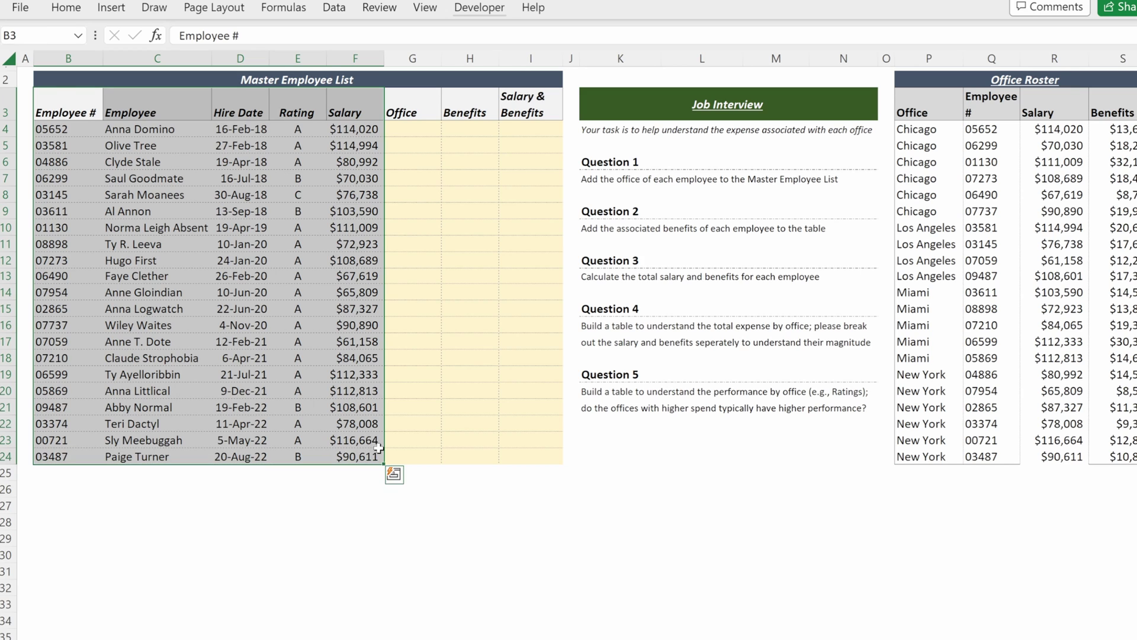
left_click(425, 106)
left_click(465, 108)
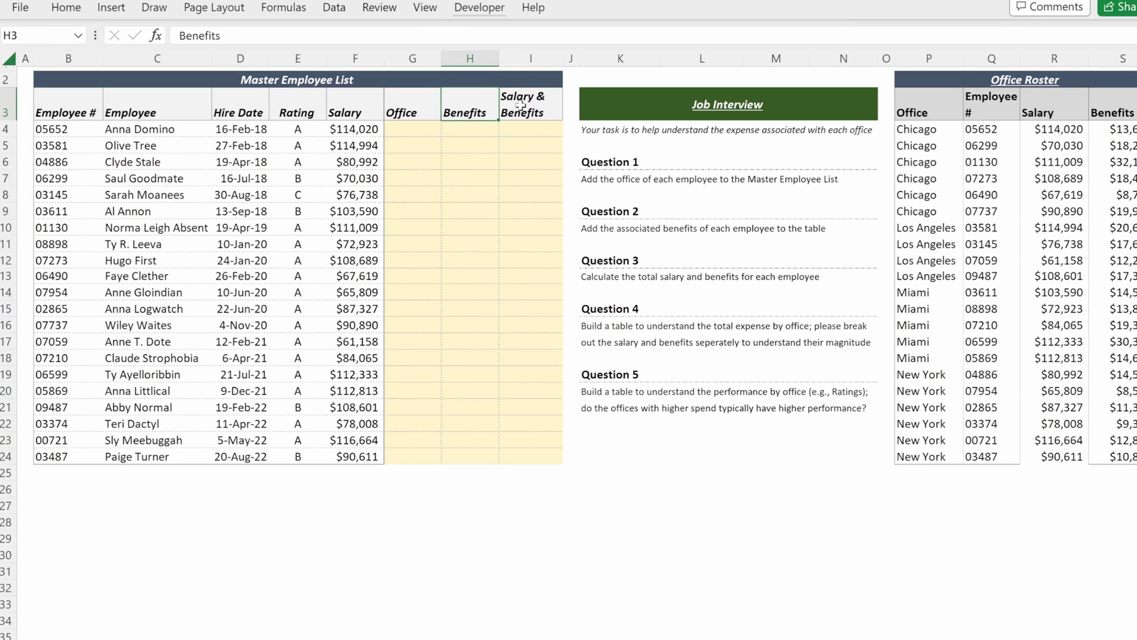
left_click(542, 104)
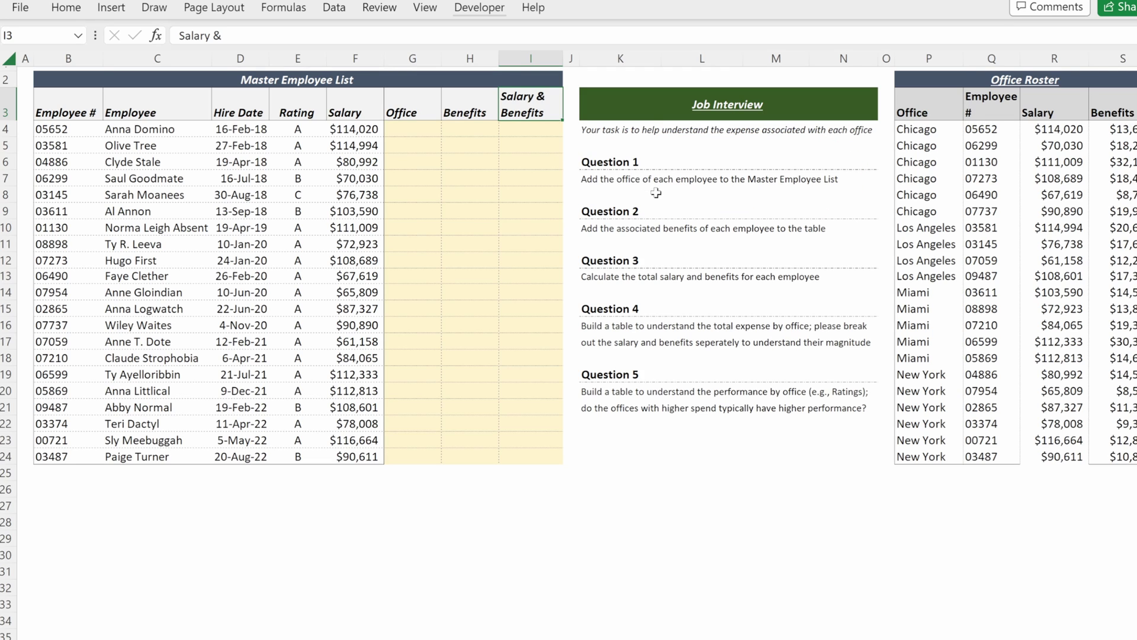
left_click(418, 131)
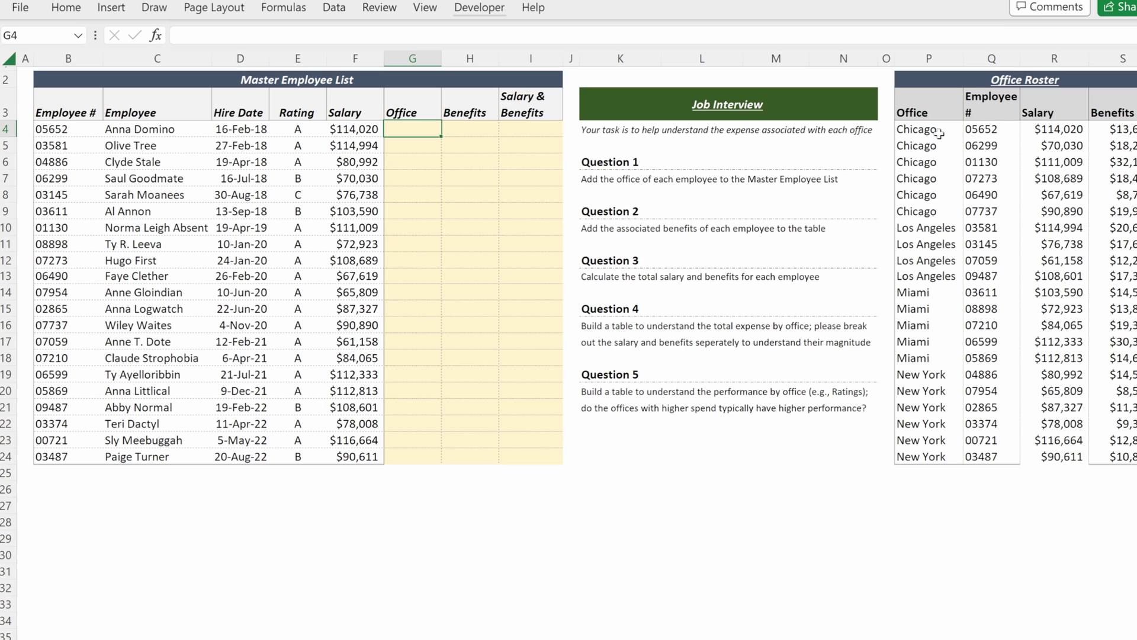
left_click(984, 131)
left_click_drag(983, 131, 984, 181)
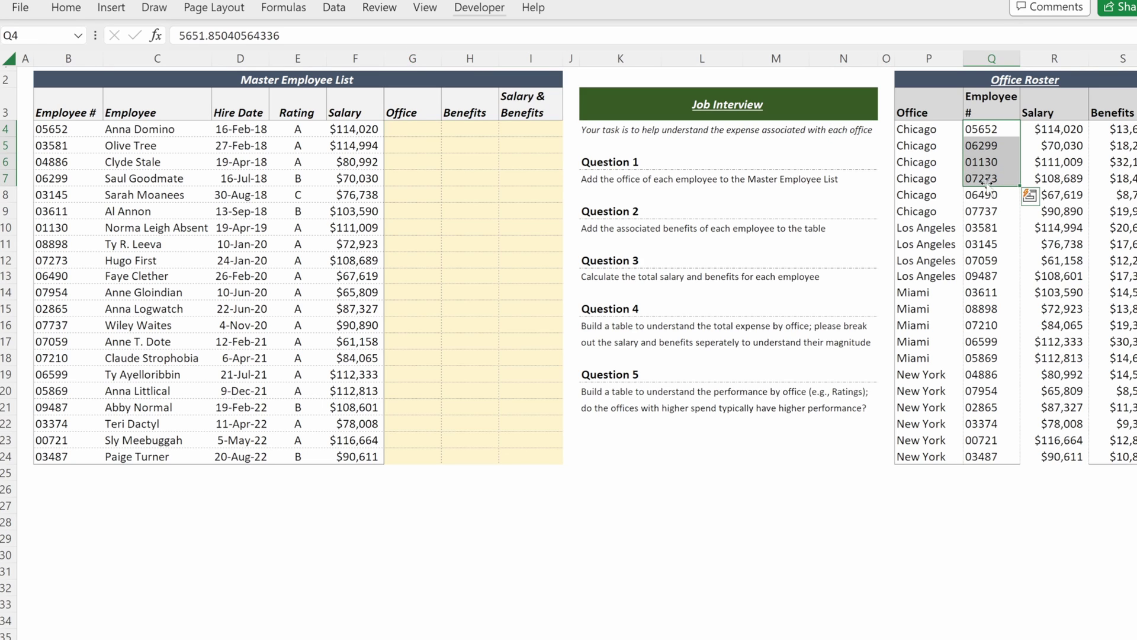
left_click(980, 162)
left_click(418, 129)
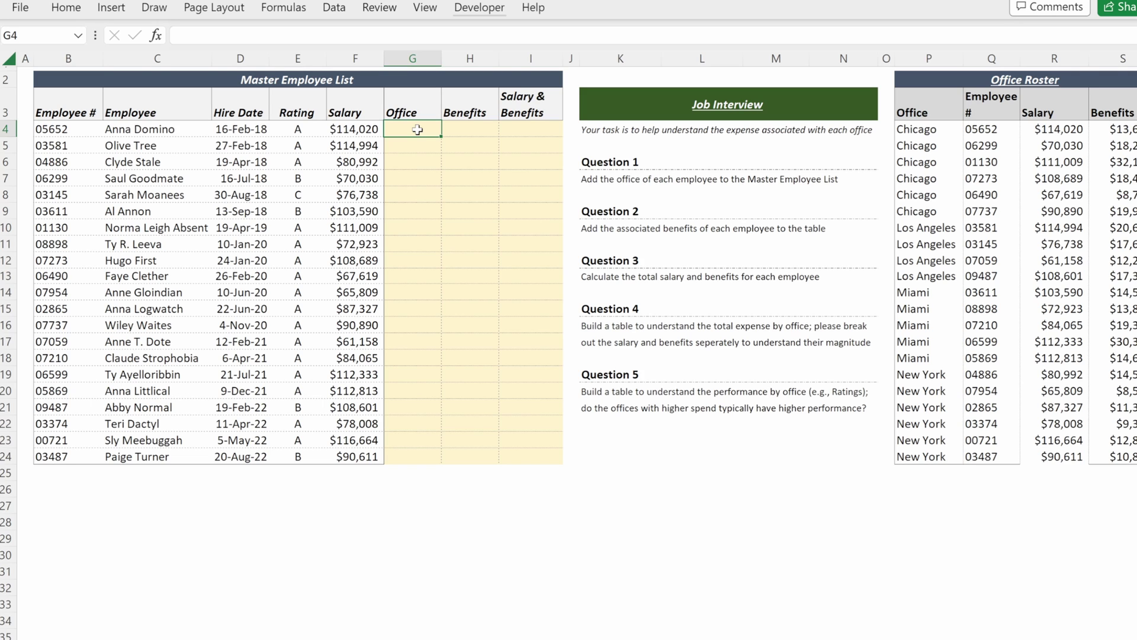
Step: Build =INDEX($P$4:$P$24,MATCH(B4,$Q$4:$Q$24,0)) in G4
type("=ind")
key("Tab")
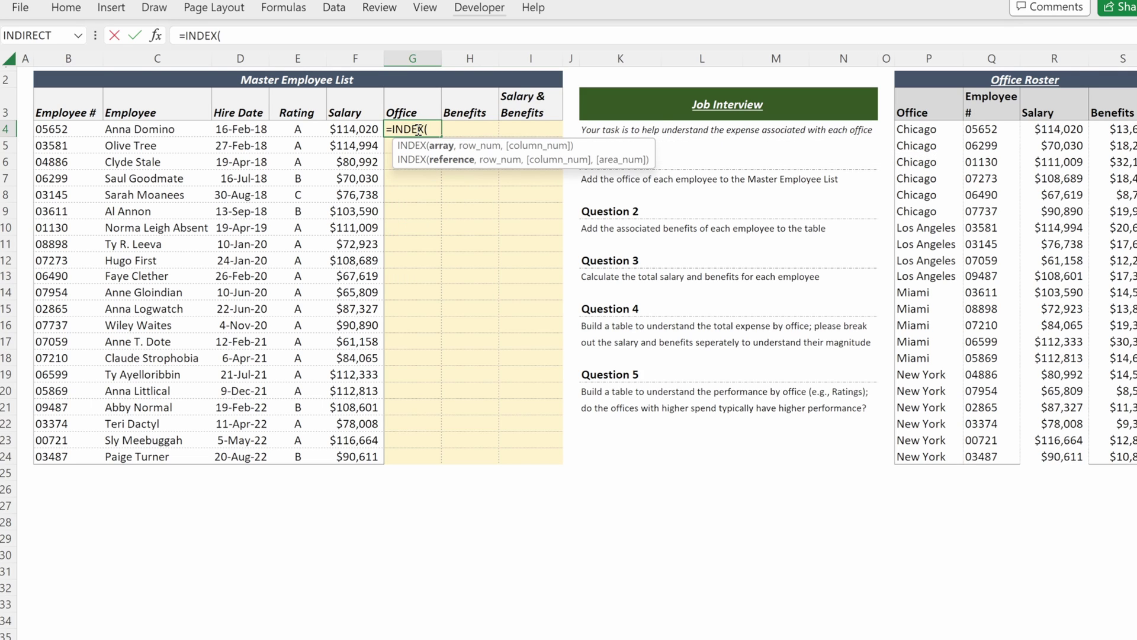
key("Right")
key("Right")
key("Right")
key("Right")
key("Right")
key("Right")
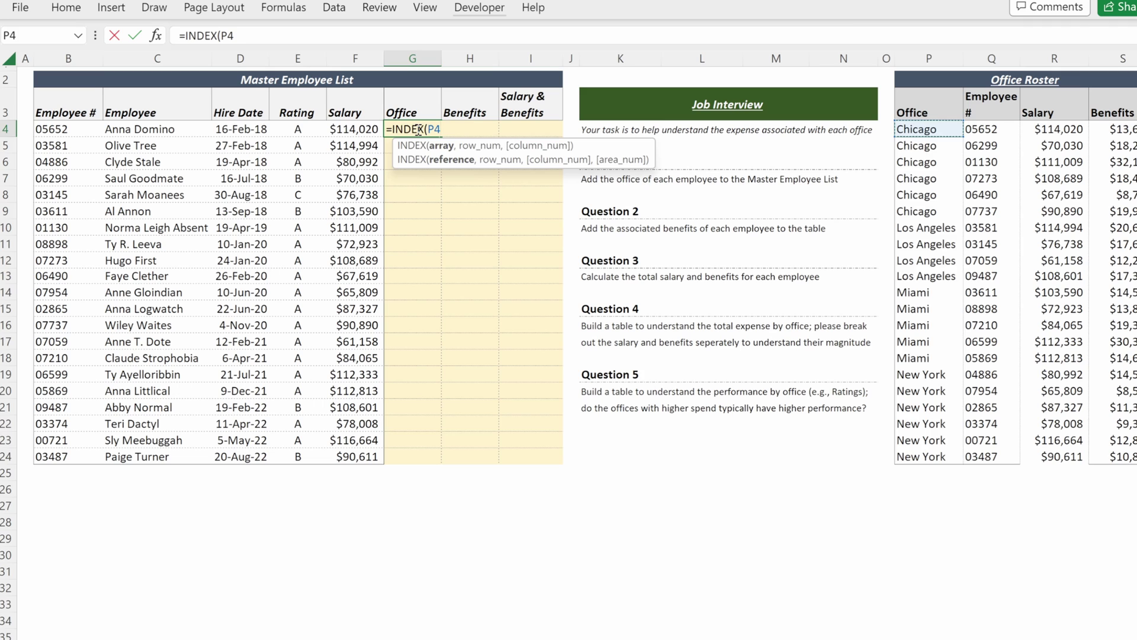
key("ctrl+shift+Down")
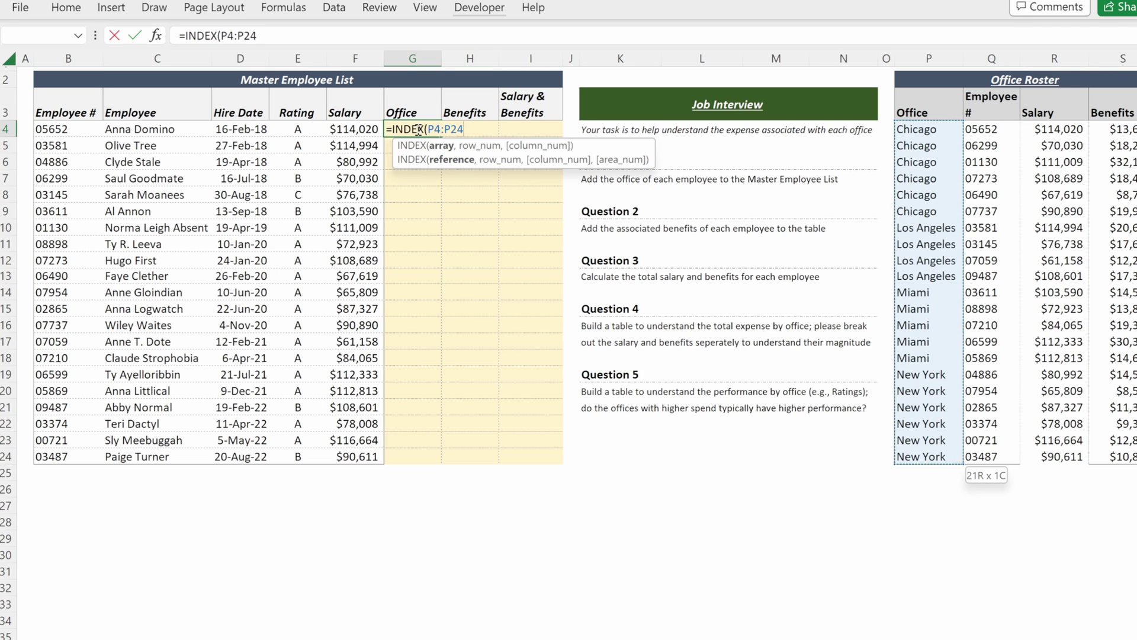
key("F4")
type(",")
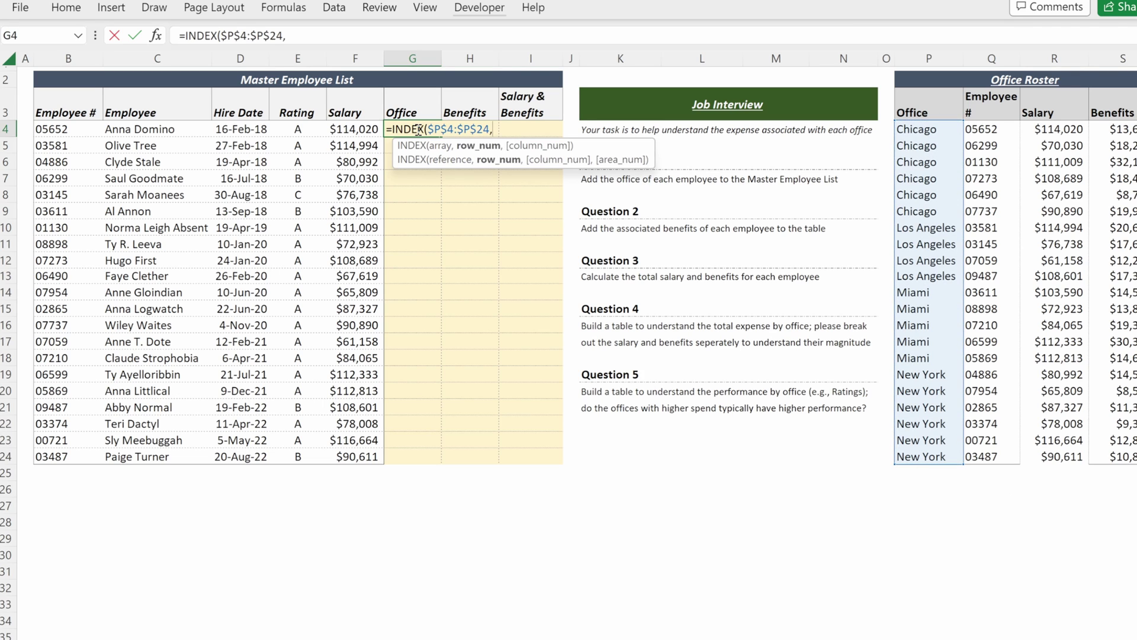
type("mat")
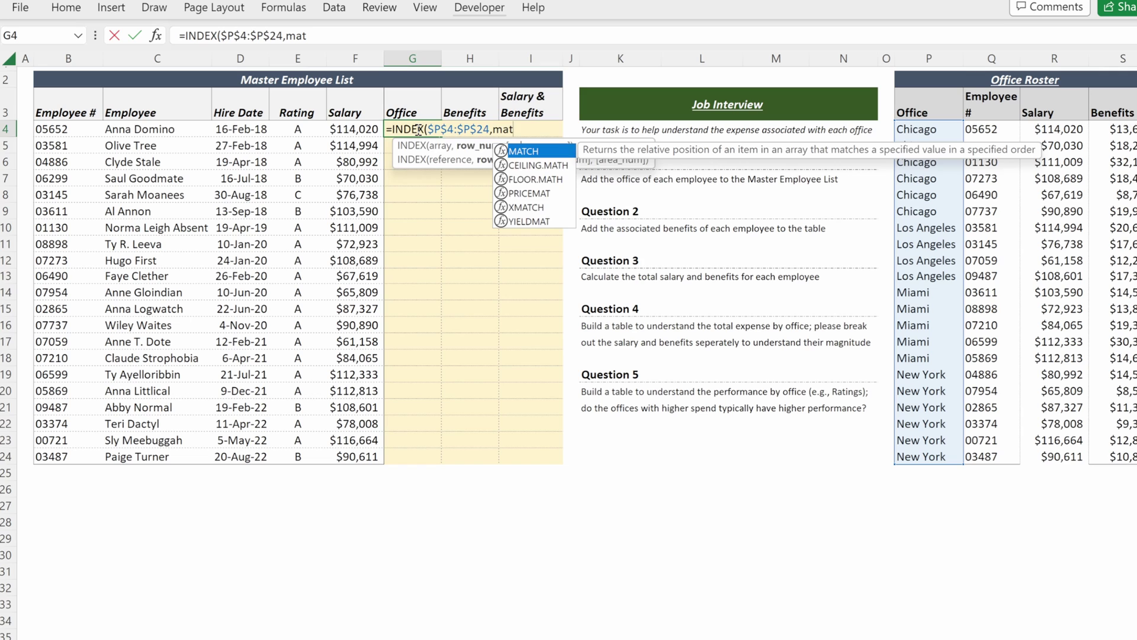
key("Tab")
key("Left")
key("Left")
key("Left")
key("Left")
key("Left")
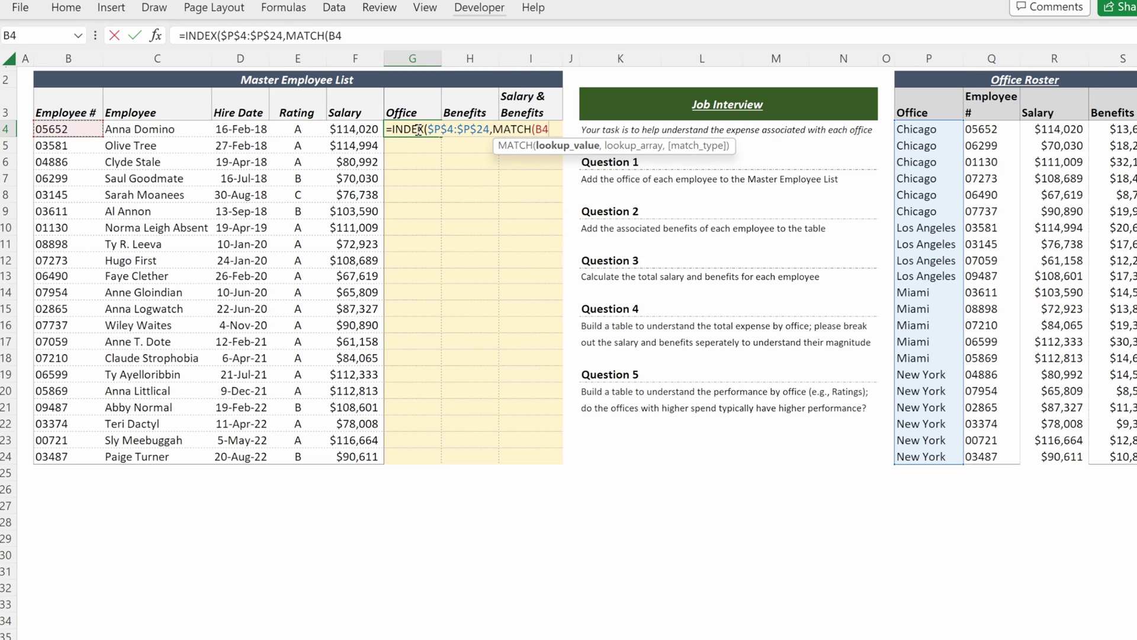
type(",")
key("Right")
key("Right")
key("Right")
key("Right")
key("Right")
key("Right")
key("Right")
key("Right")
key("Right")
key("Right")
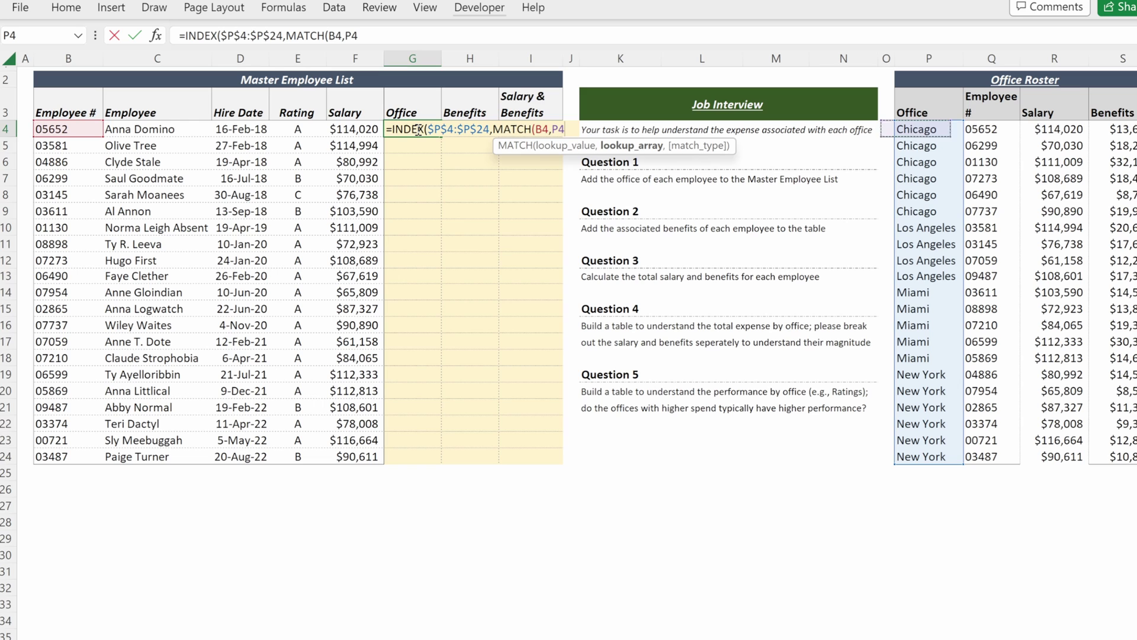
key("ctrl+shift+Down")
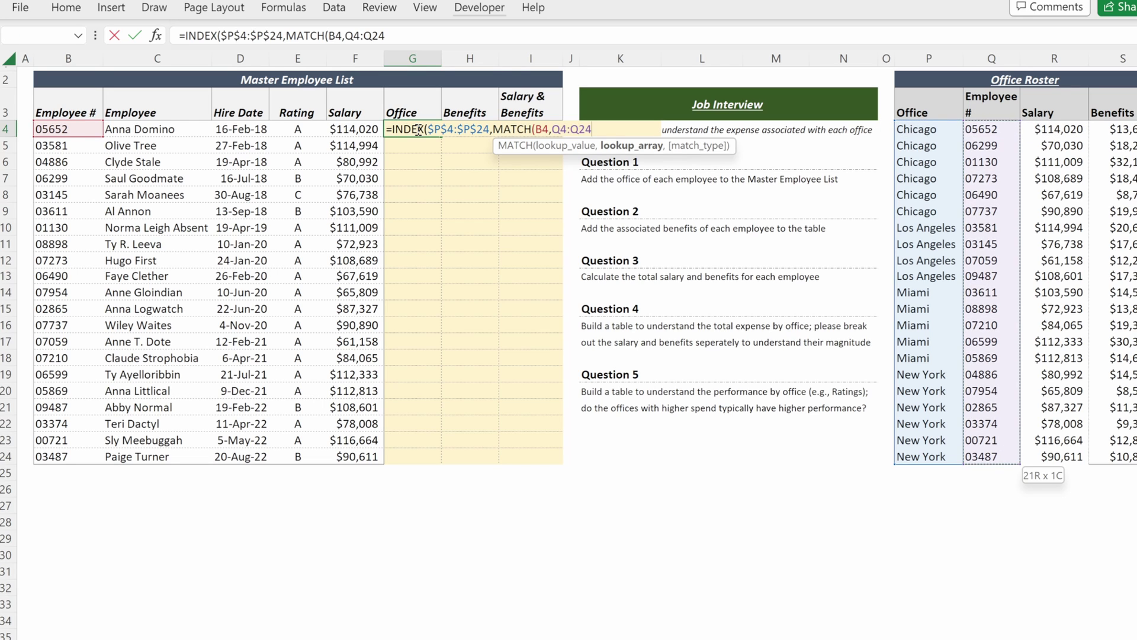
key("F4")
type(",")
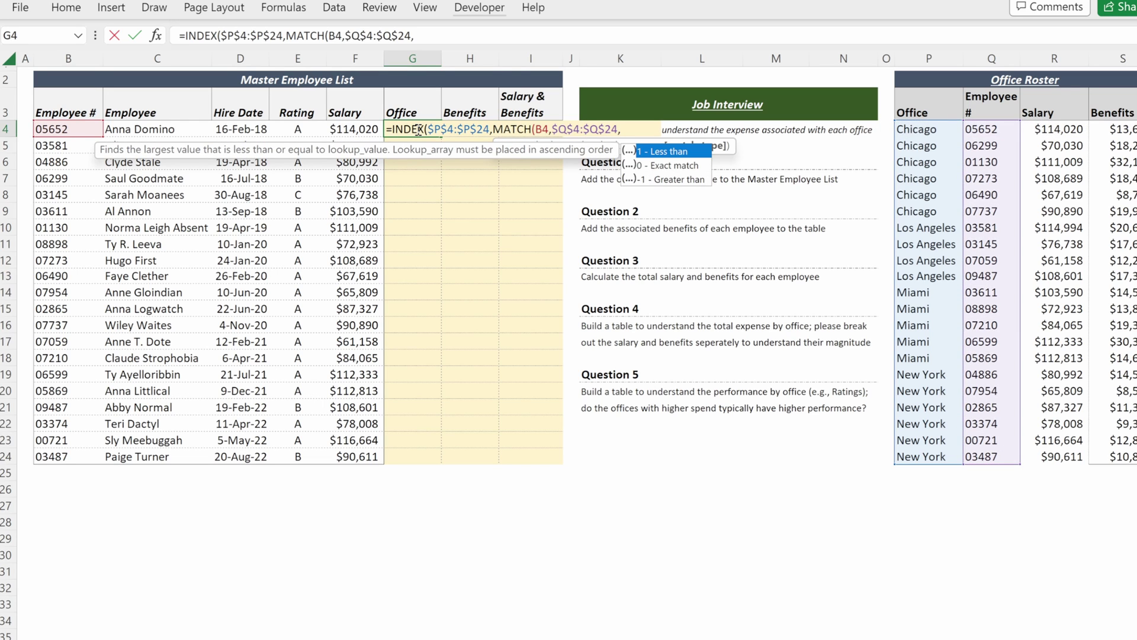
type("0)")
Step: Enter the lookup, accept the correction so it fills down G4:G24, and spot-check the offices
key("Return")
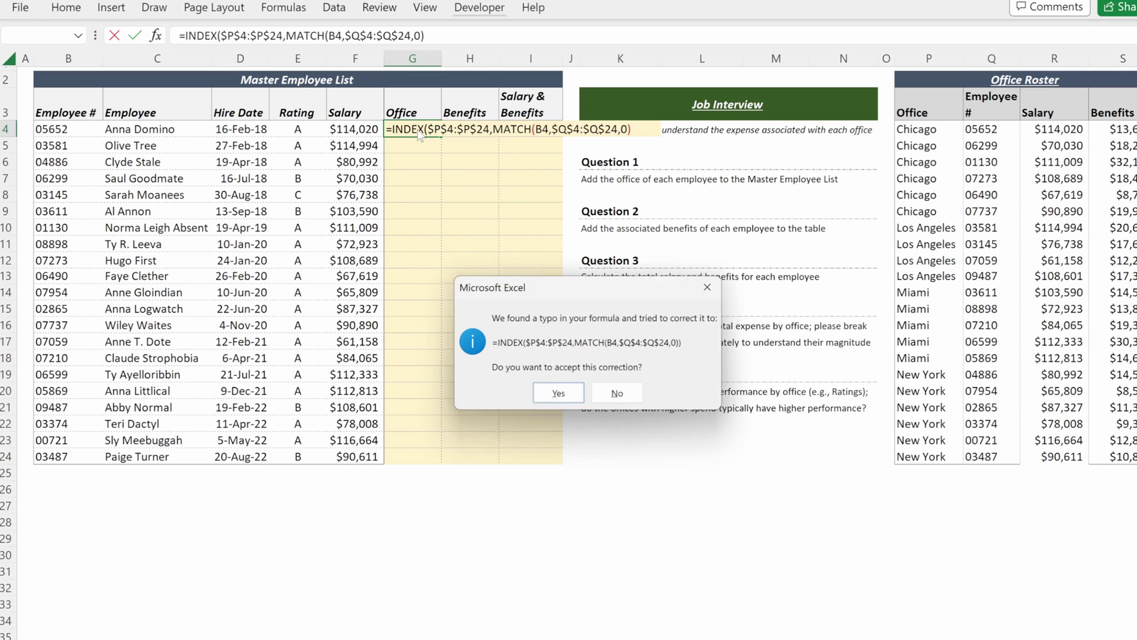
key("Return")
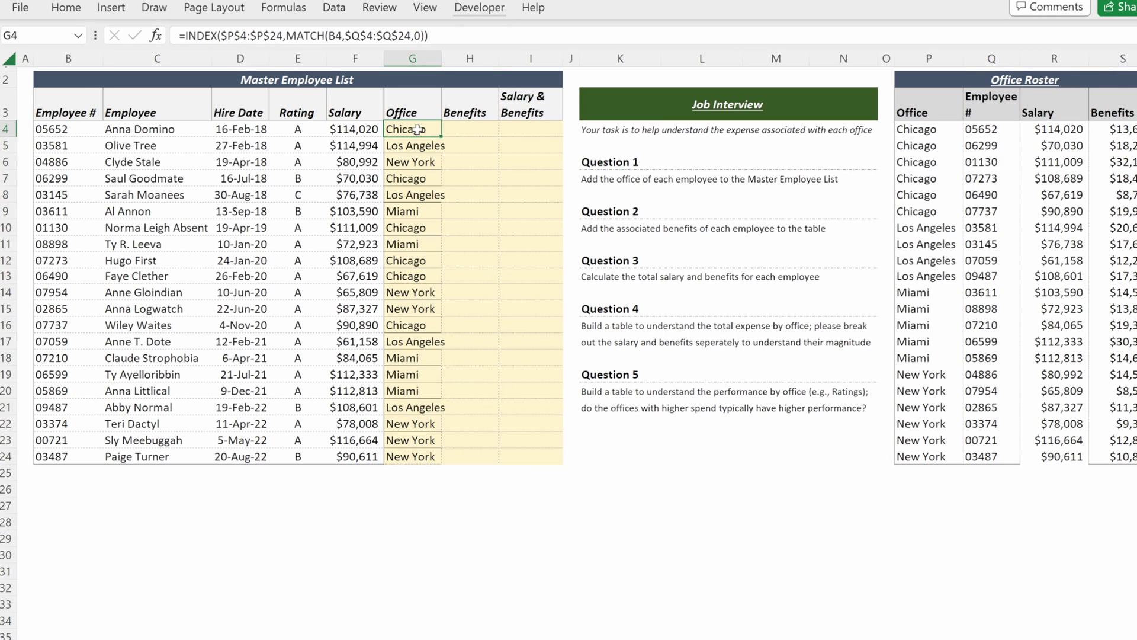
key("Down")
key("Down")
key("Down")
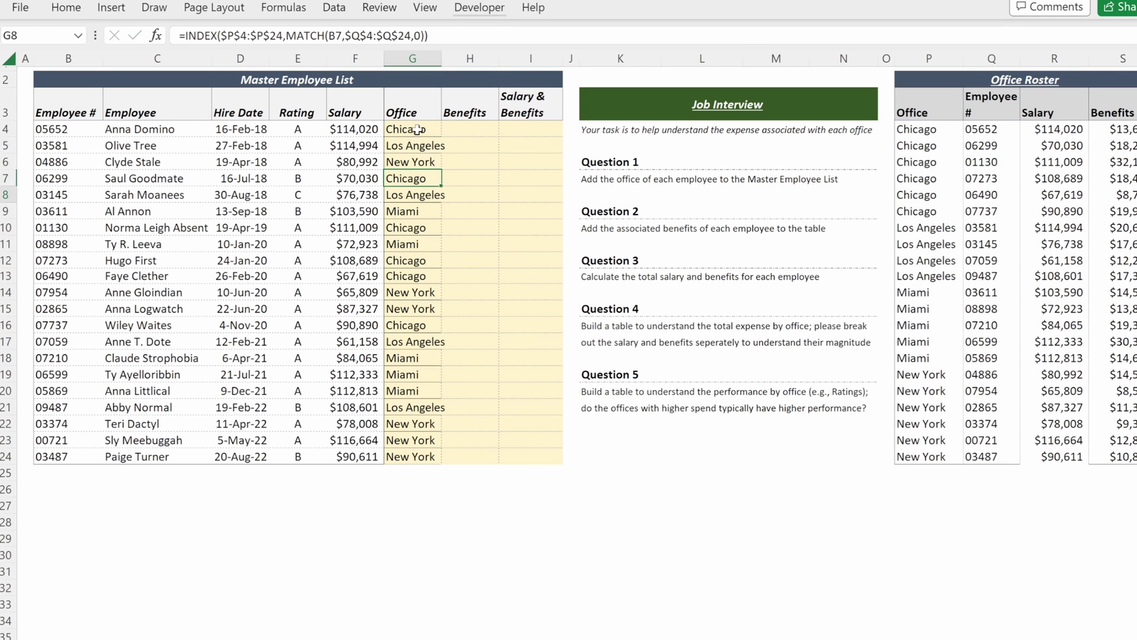
key("Down")
key("Down")
key("ctrl+shift+Left")
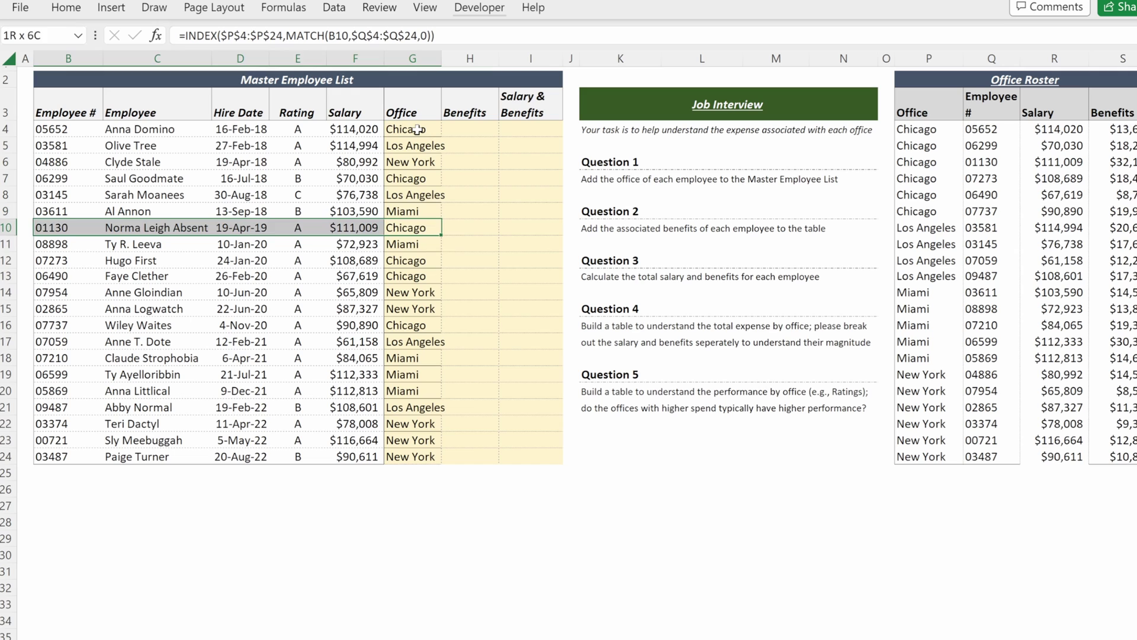
Step: Start a SUMIFS in H4 summing the roster Benefits range $S$4:$S$24
key("ctrl+shift+Right")
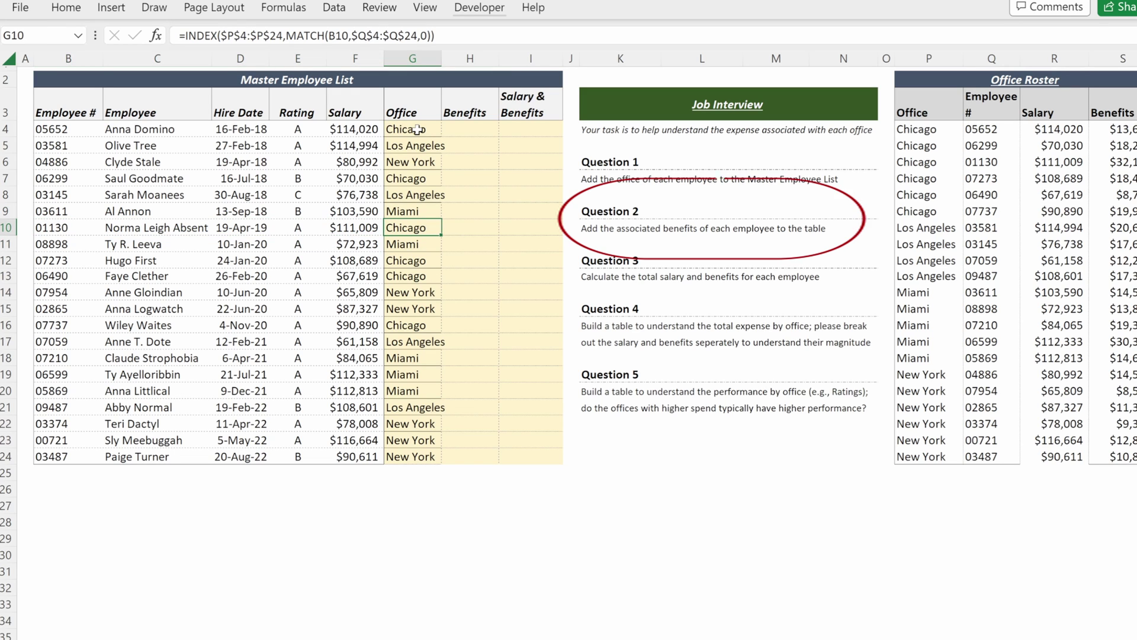
key("Right")
key("ctrl+Up")
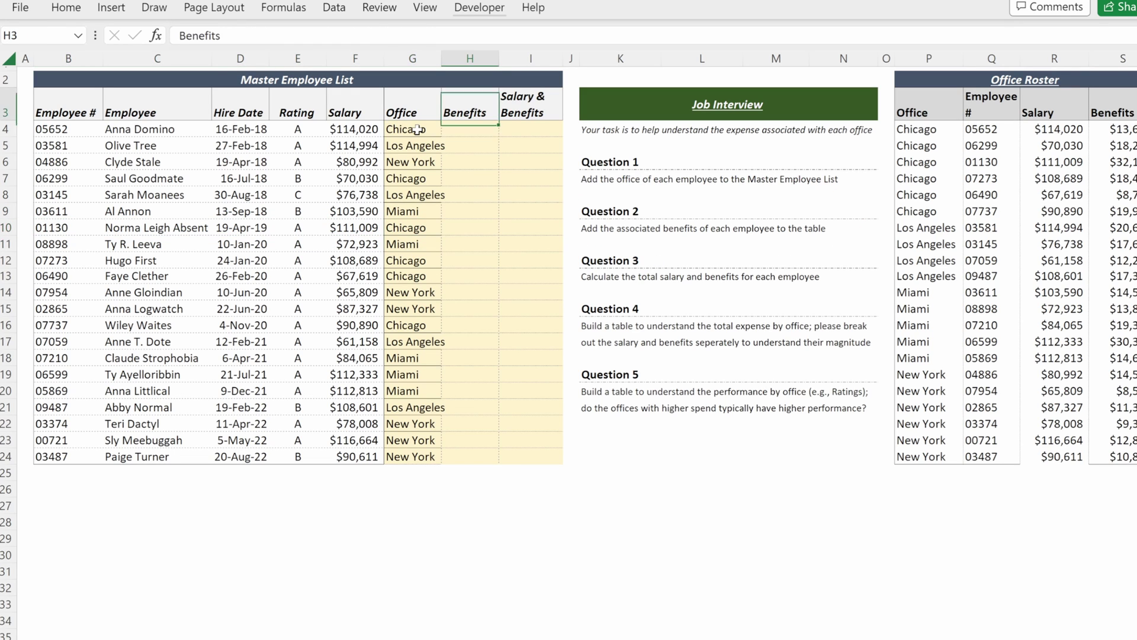
key("Down")
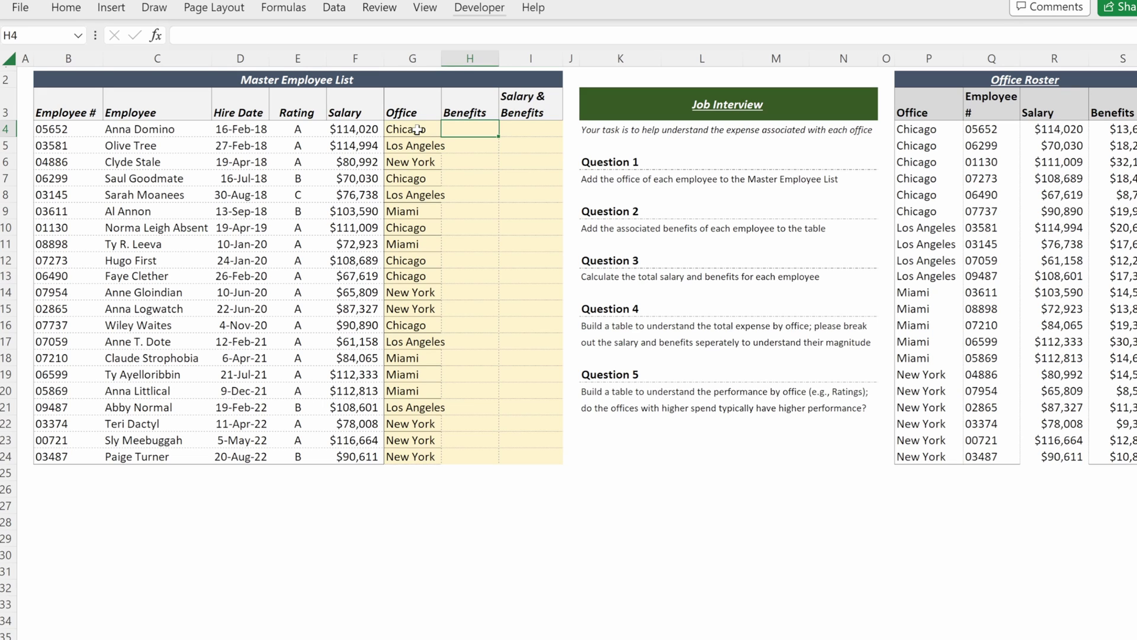
type("=sumifs")
key("Tab")
key("ctrl+Right")
key("ctrl+Right")
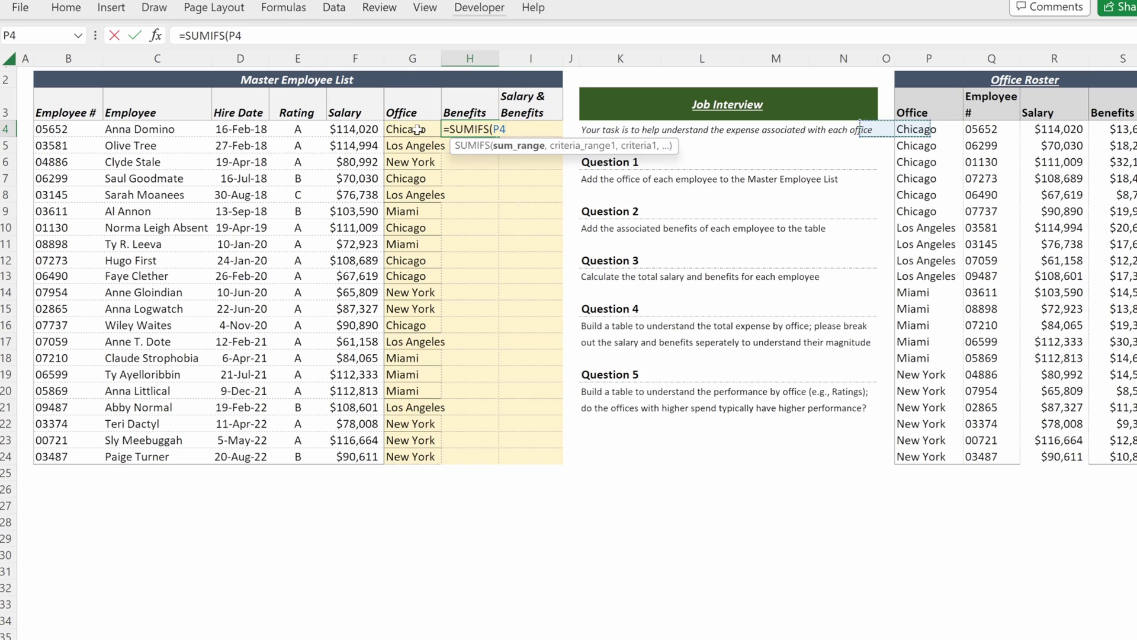
key("Right")
key("Right")
key("Right")
key("ctrl+shift+Down")
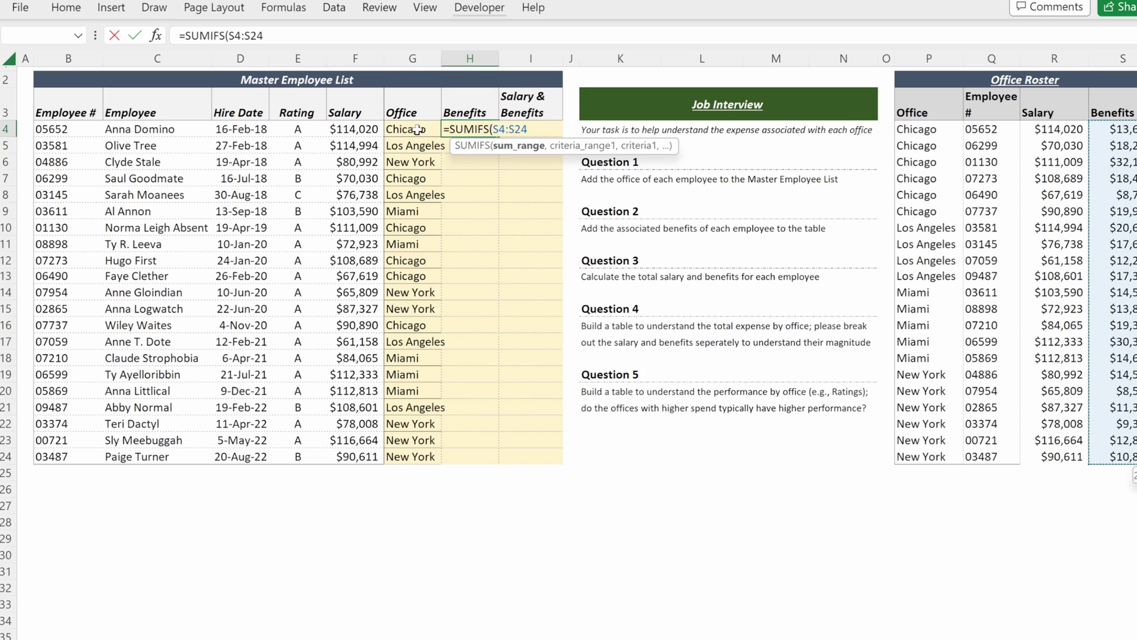
key("F4")
Step: Add criteria range $Q$4:$Q$24 matched to B4 and enter the formula down to H24
type(",")
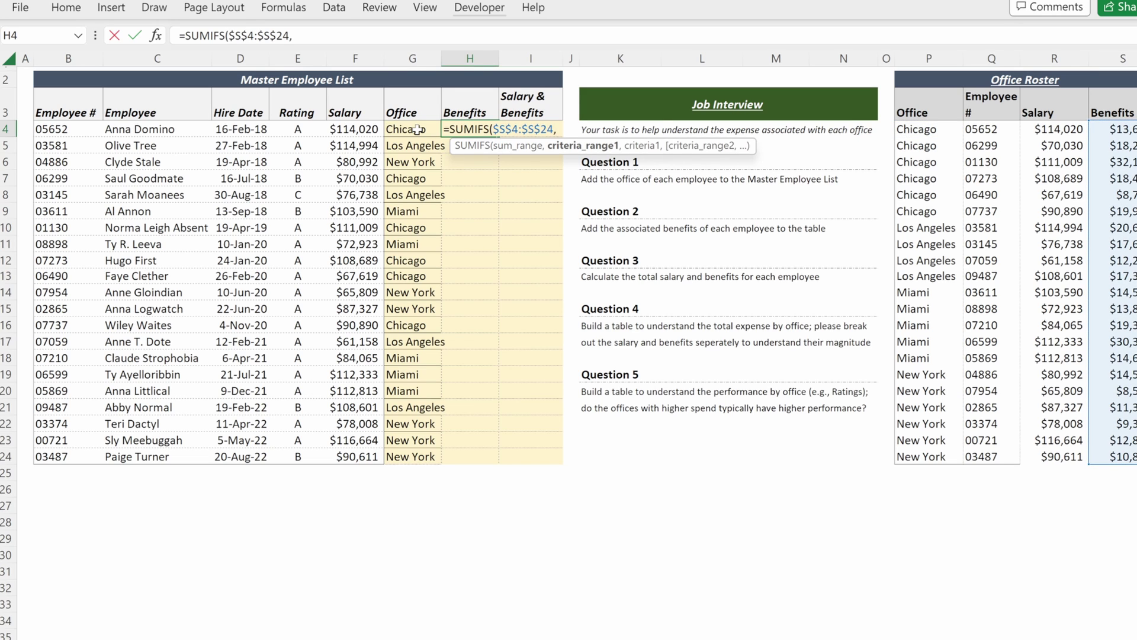
key("ctrl+Right")
key("ctrl+Right")
key("Right")
key("ctrl+shift+Down")
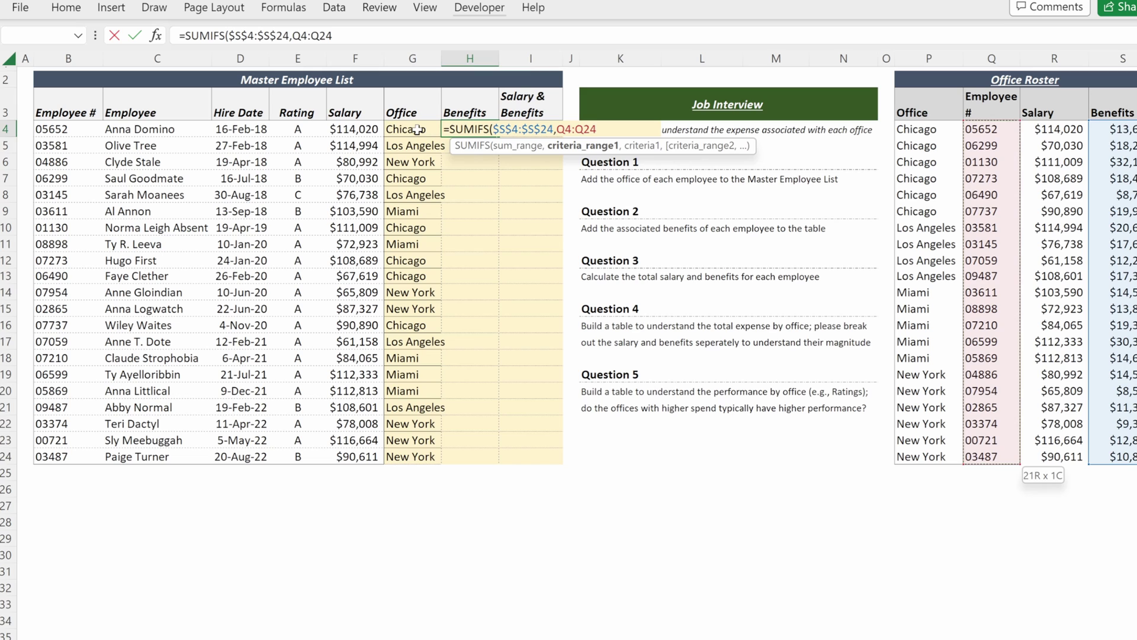
key("F4")
type(",")
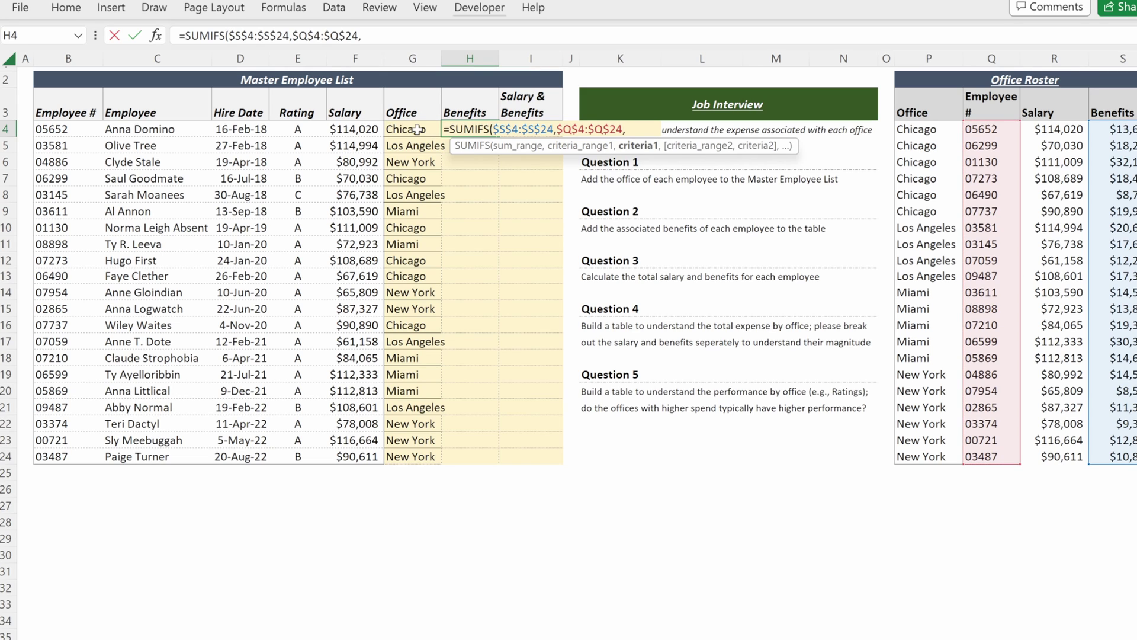
key("Left")
key("ctrl+Left")
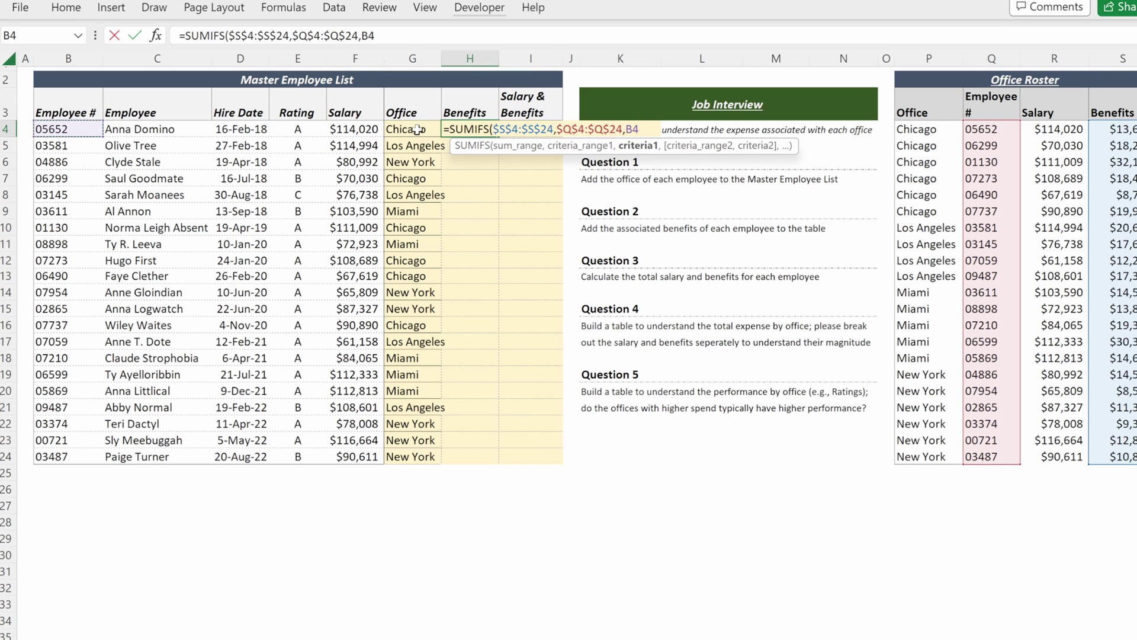
key("Return")
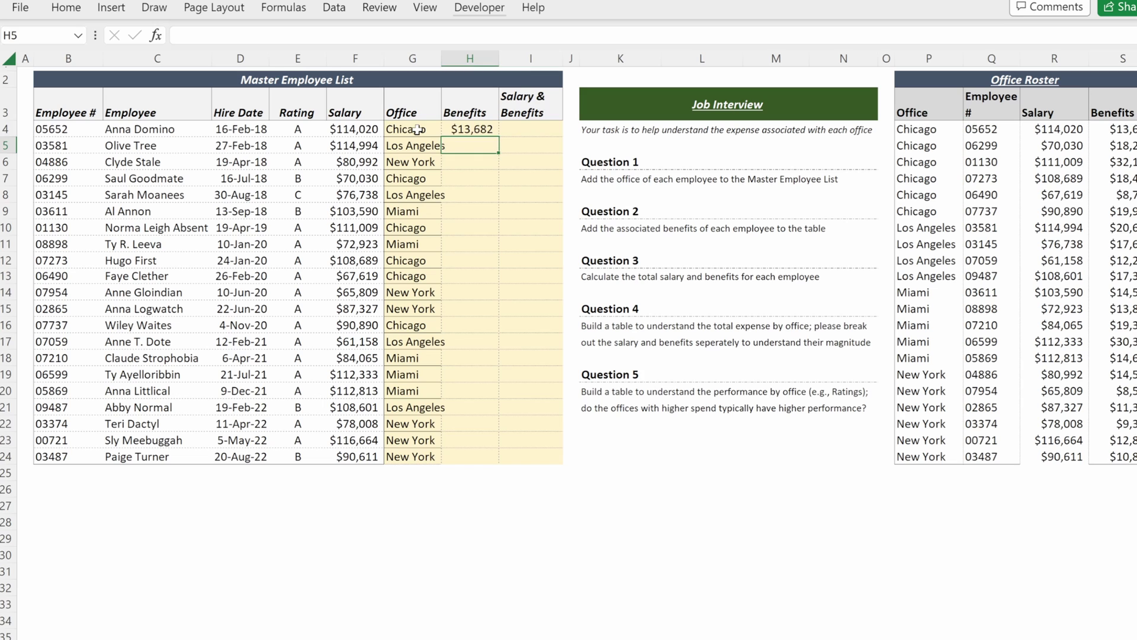
key("Up")
key("Down")
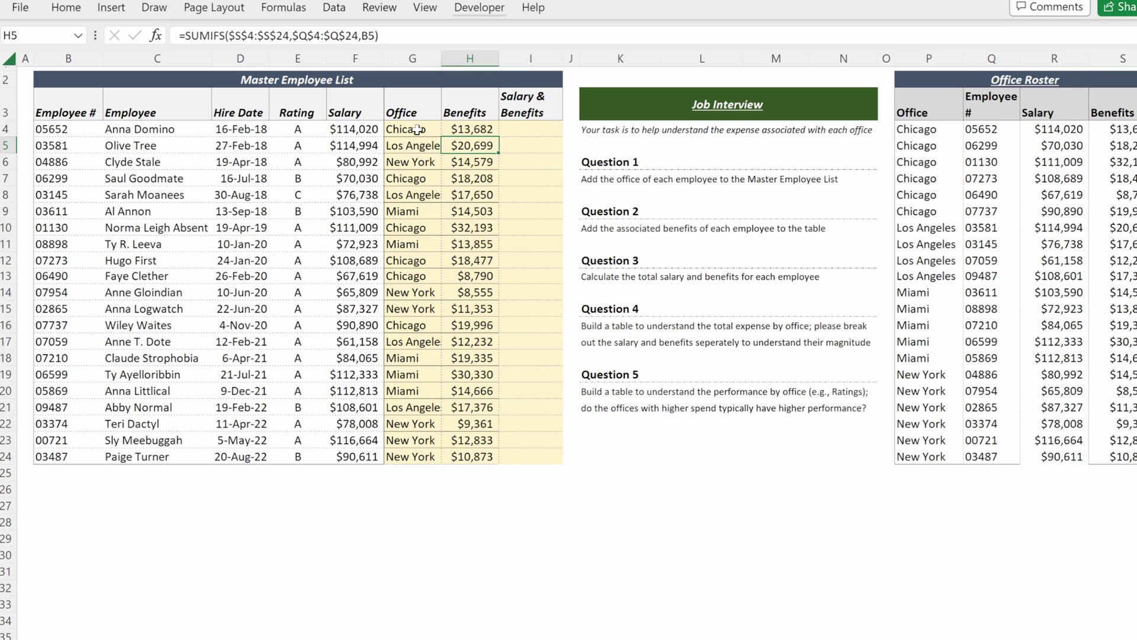
key("Up")
key("ctrl+Right")
key("ctrl+Right")
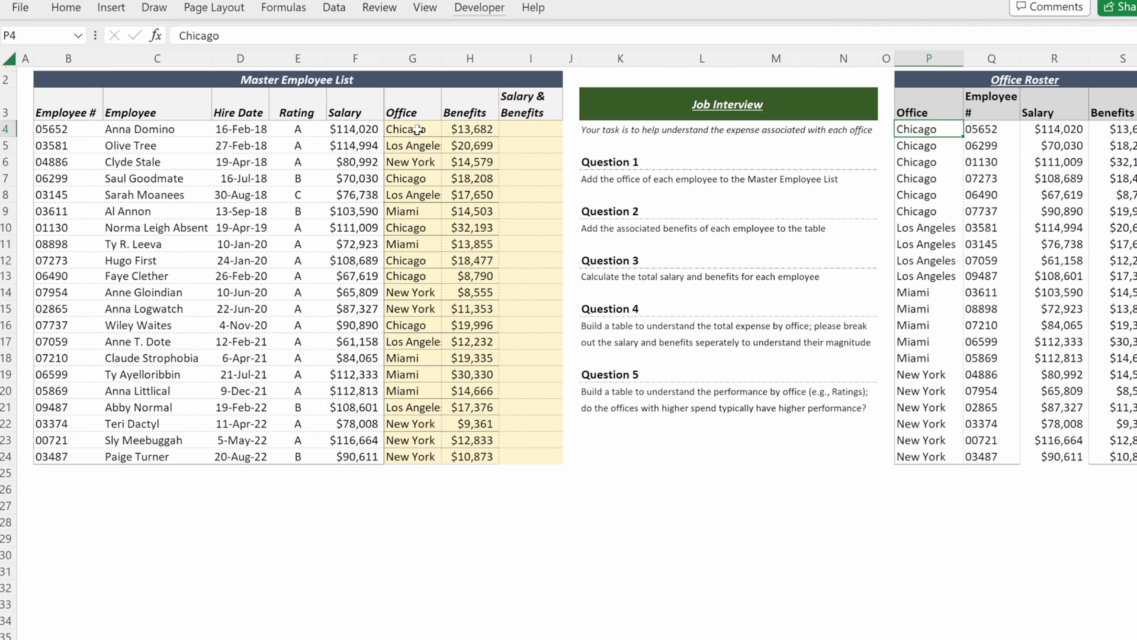
key("Right")
key("ctrl+shift+Down")
key("ctrl+c")
key("ctrl+Down")
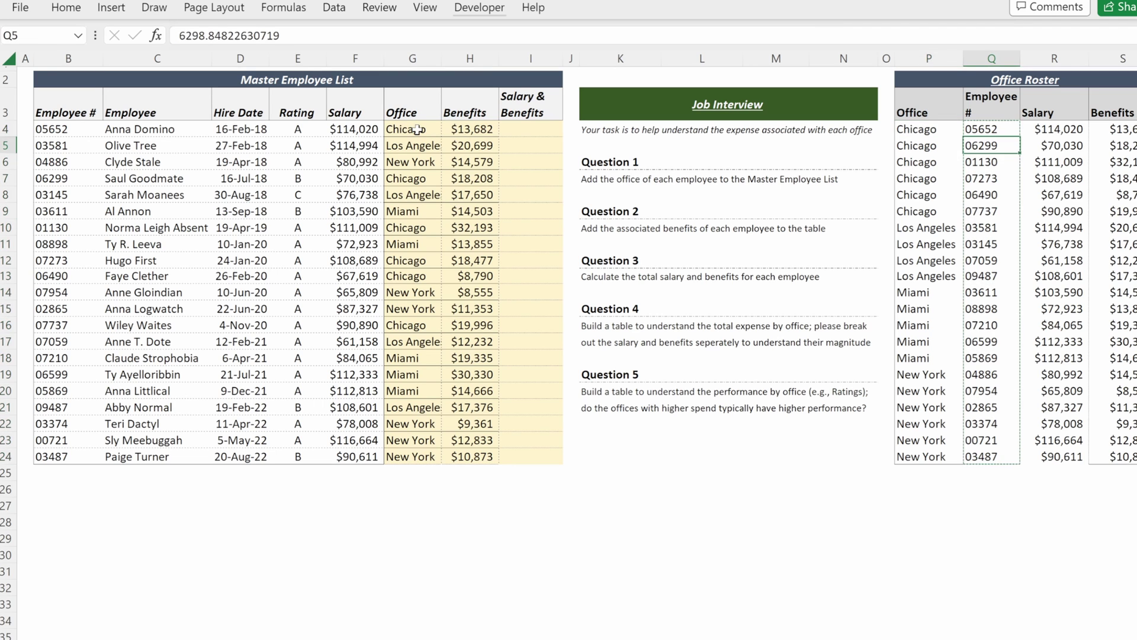
key("Down")
key("Down")
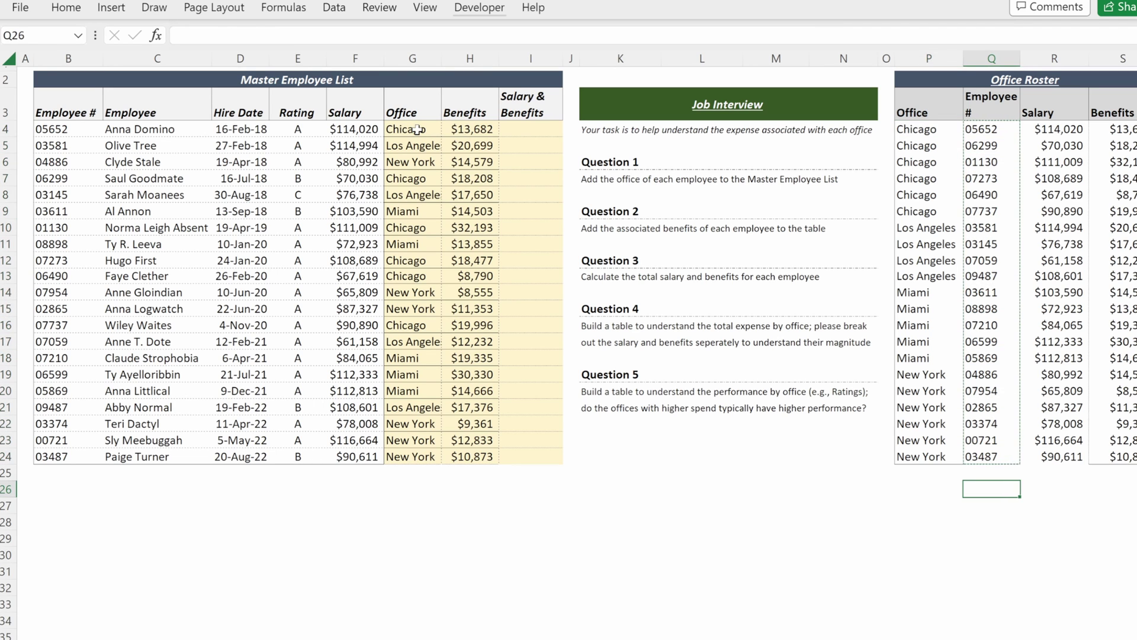
key("ctrl+alt+v")
key("v")
key("Return")
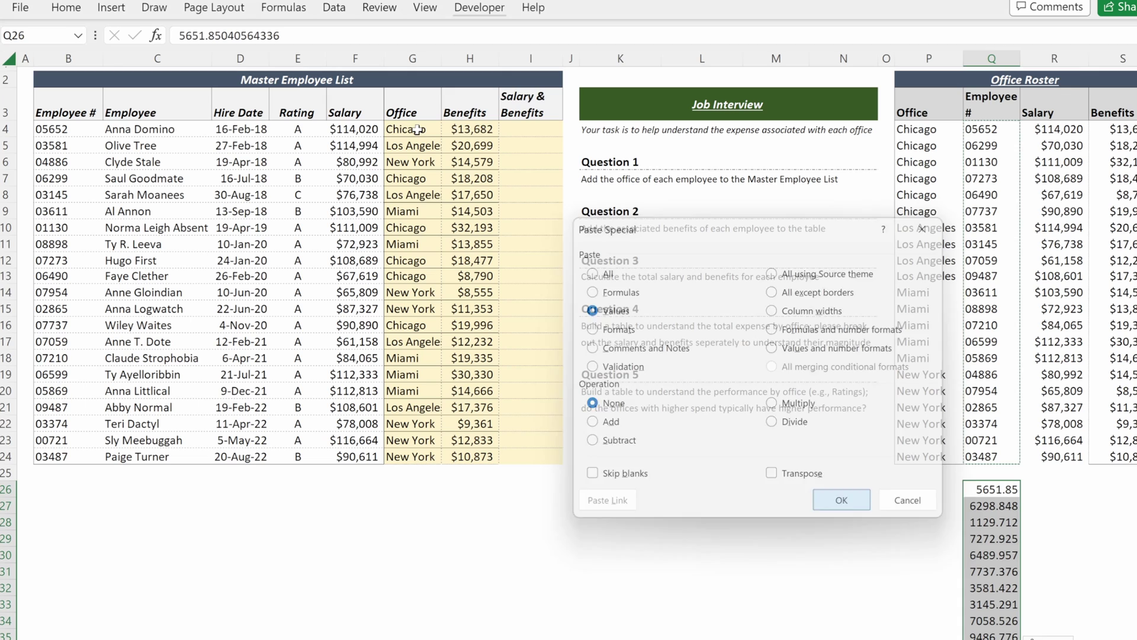
key("alt+a")
key("m")
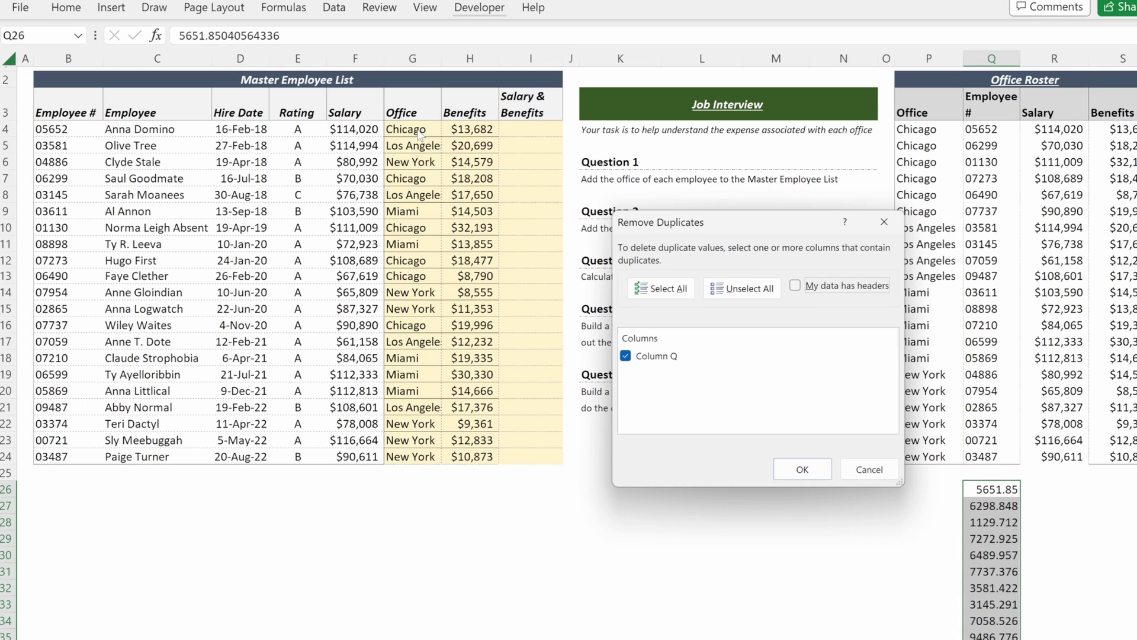
key("Return")
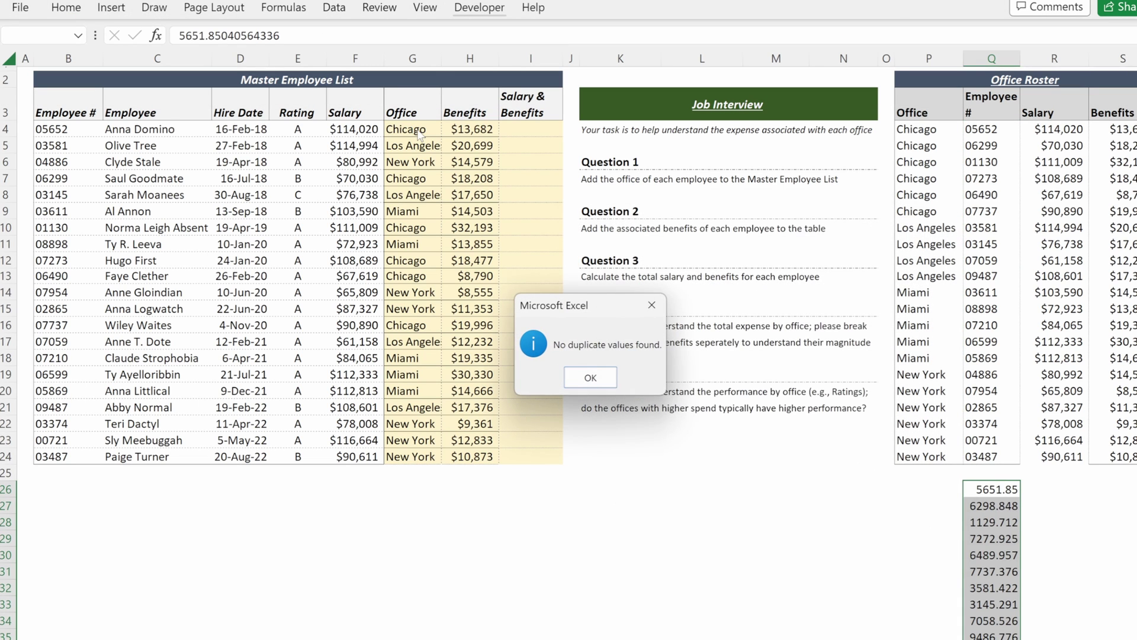
key("Return")
key("Delete")
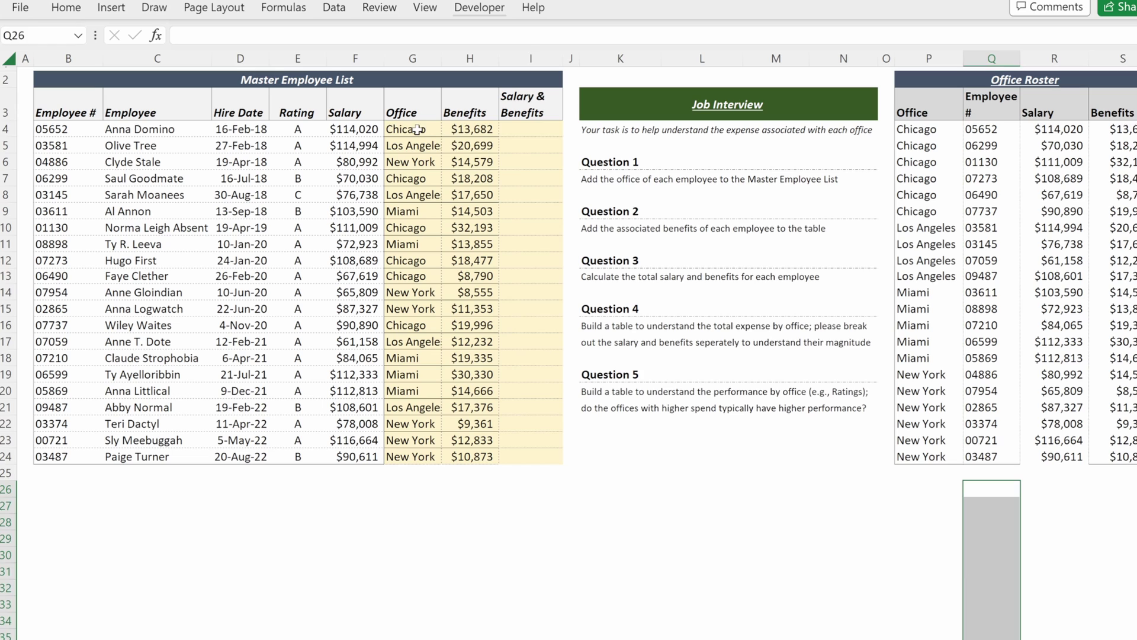
Step: Enter =SUM(H4+F4) in I4 to total salary plus benefits, e.g. $127,702
left_click(531, 129)
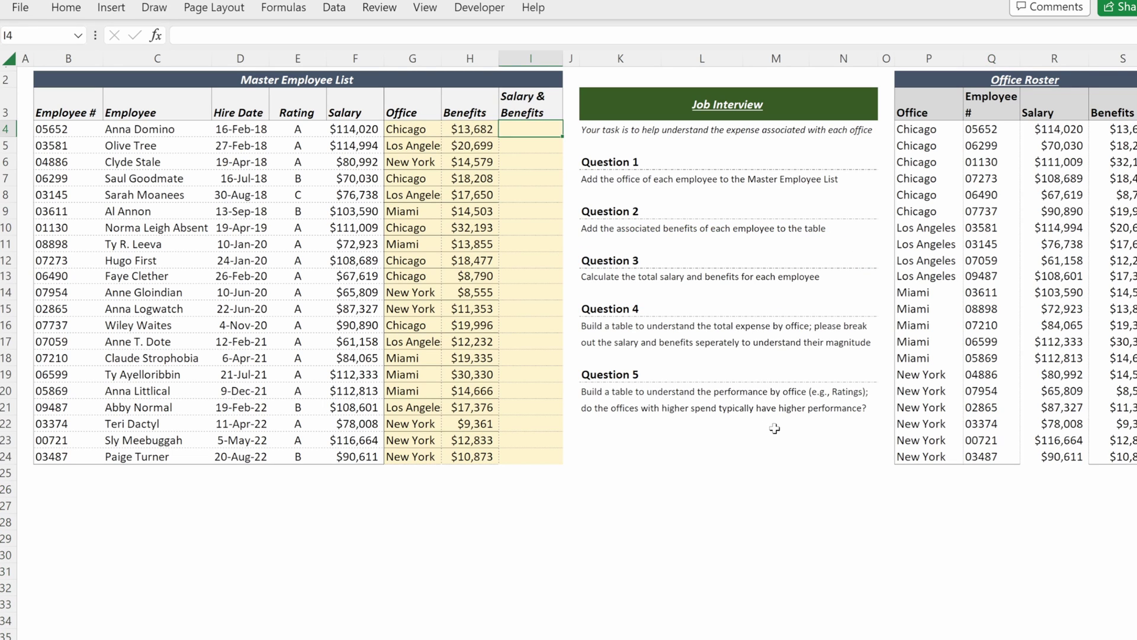
type("=sum")
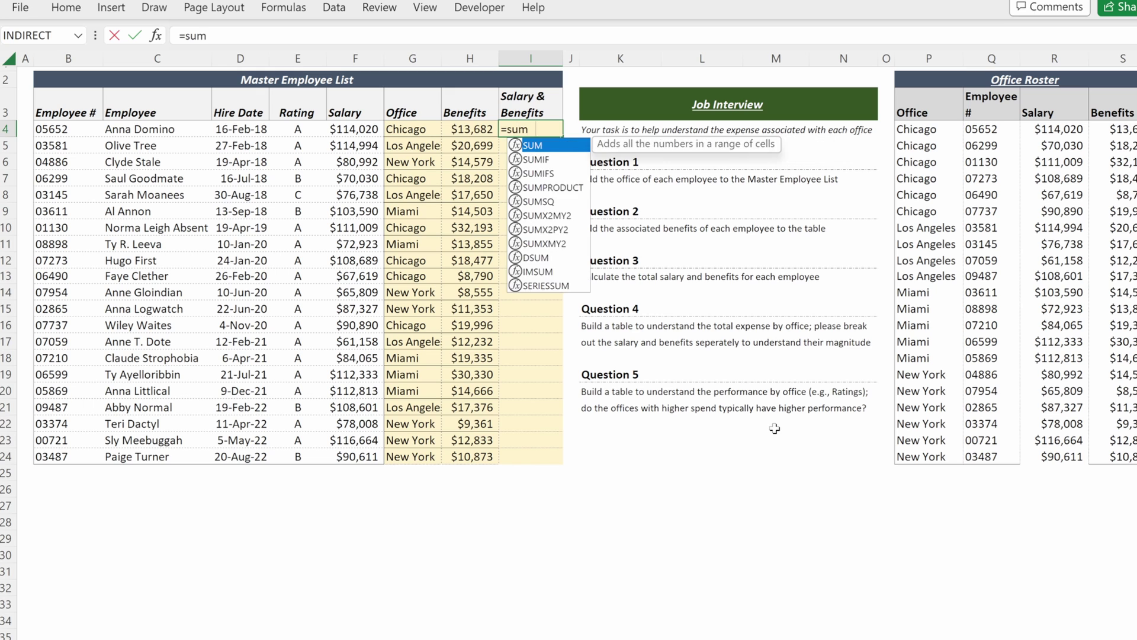
key("Tab")
key("Left")
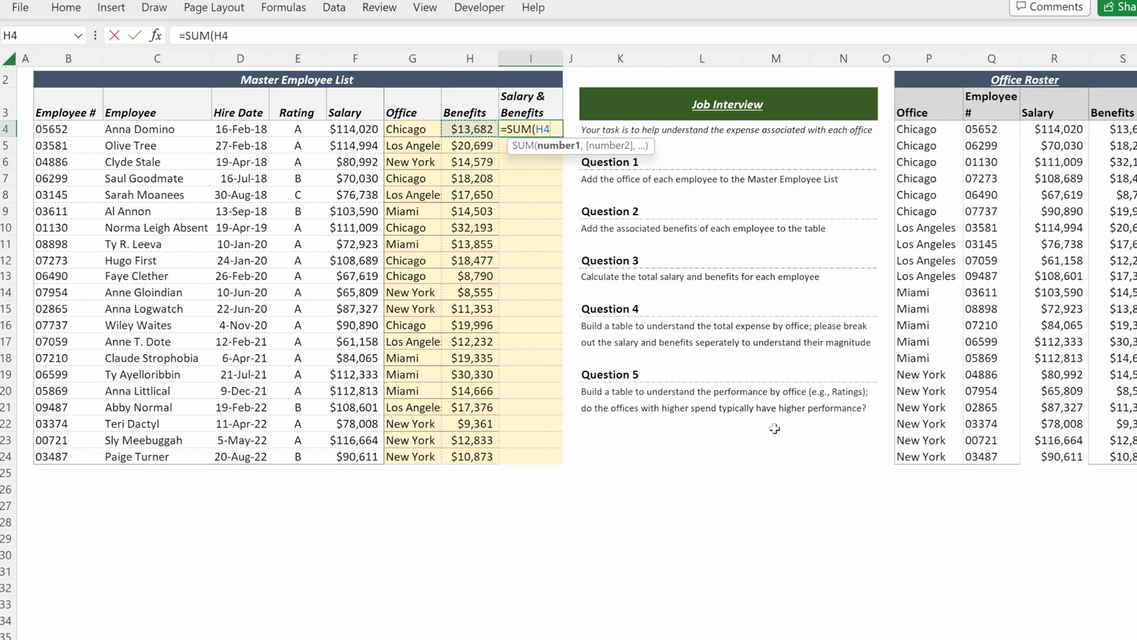
type("+")
key("Left")
key("Left")
key("Left")
key("ctrl+Return")
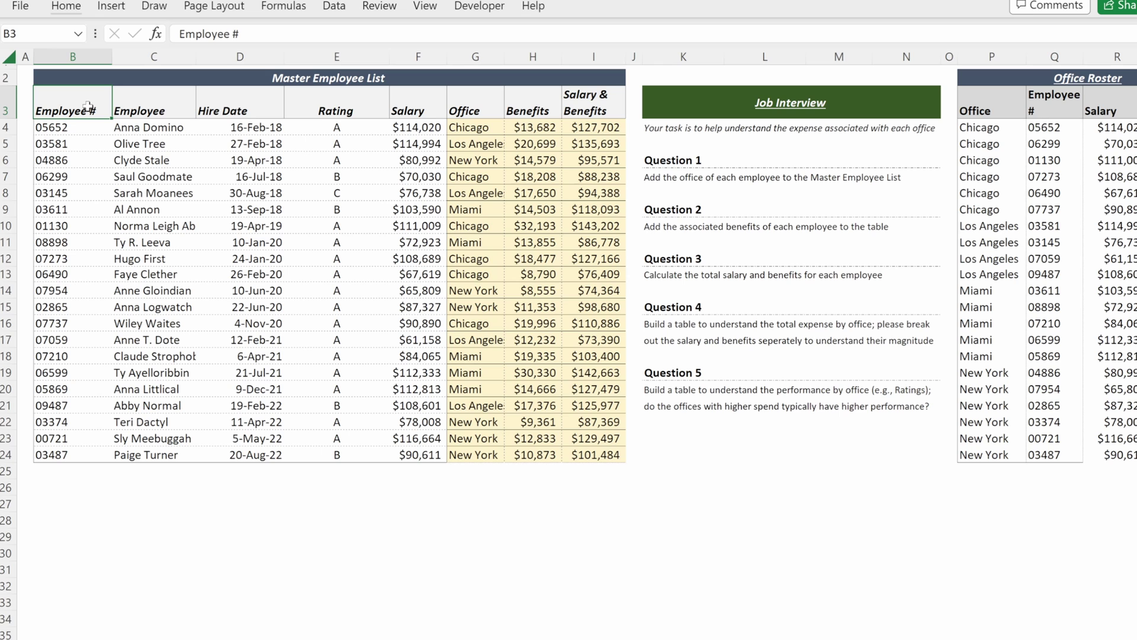
Step: Insert an empty PivotTable from the employee list on this sheet at B28
key("alt")
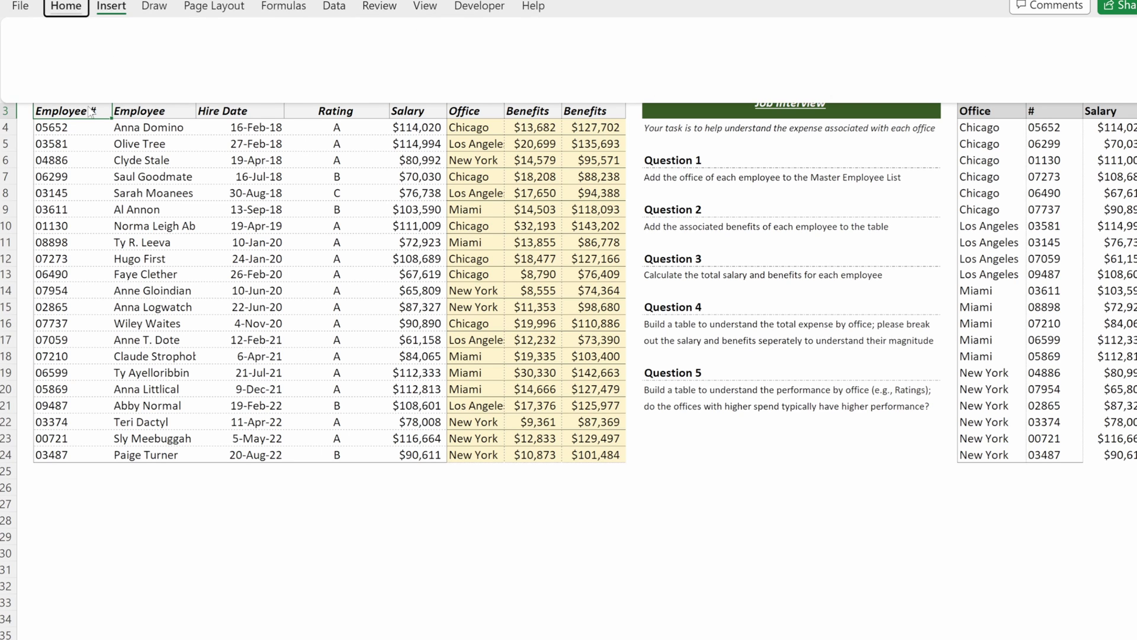
key("n")
key("v")
key("t")
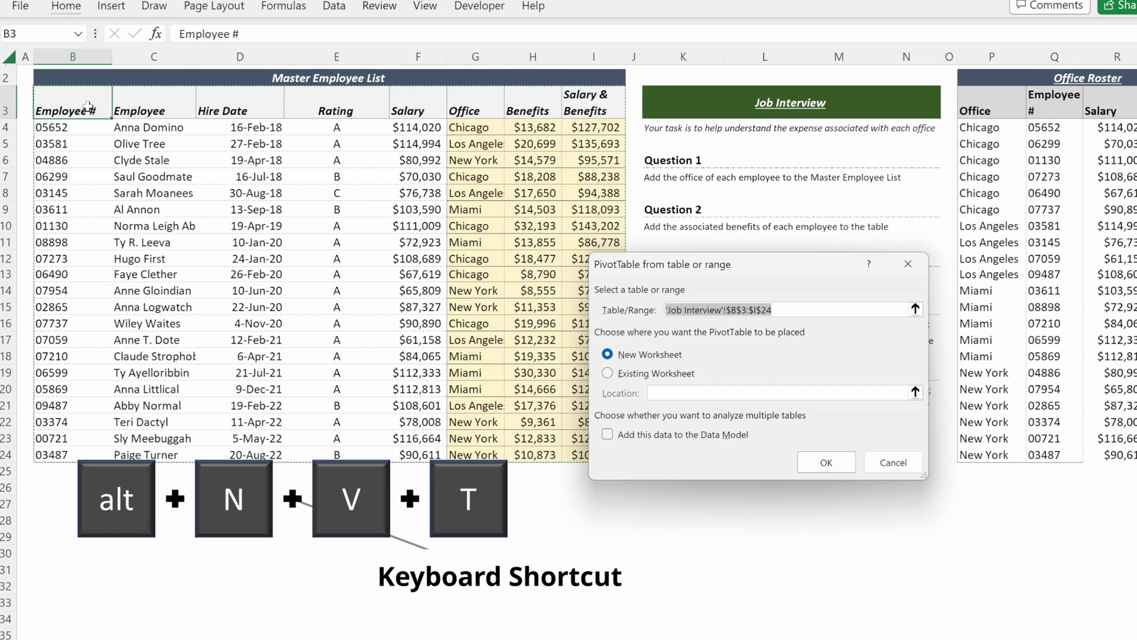
left_click(611, 373)
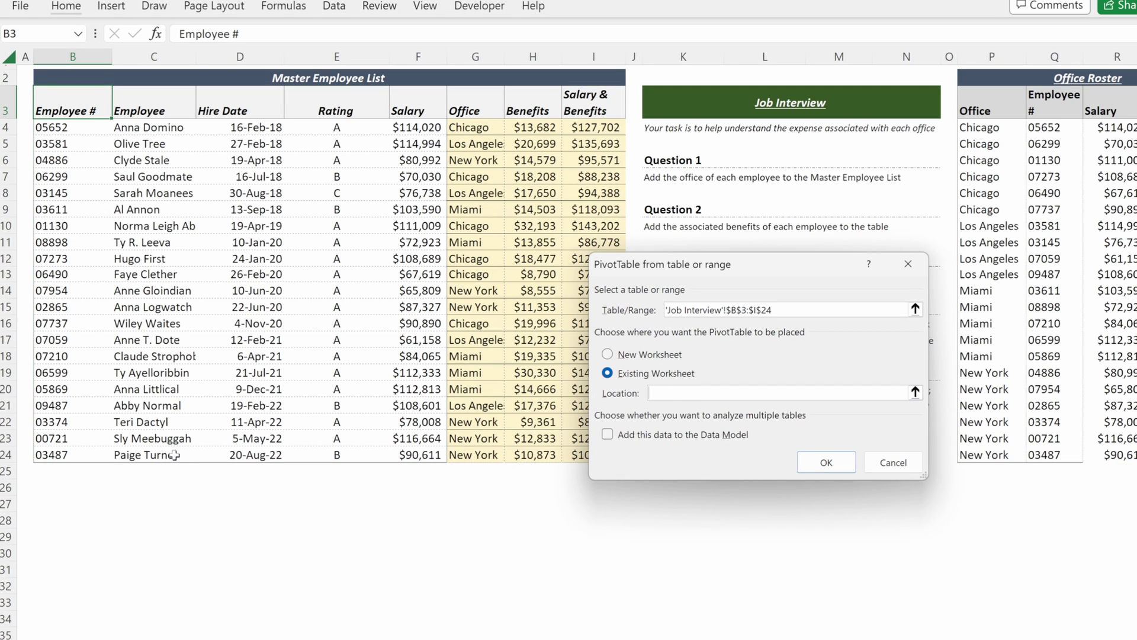
left_click(59, 520)
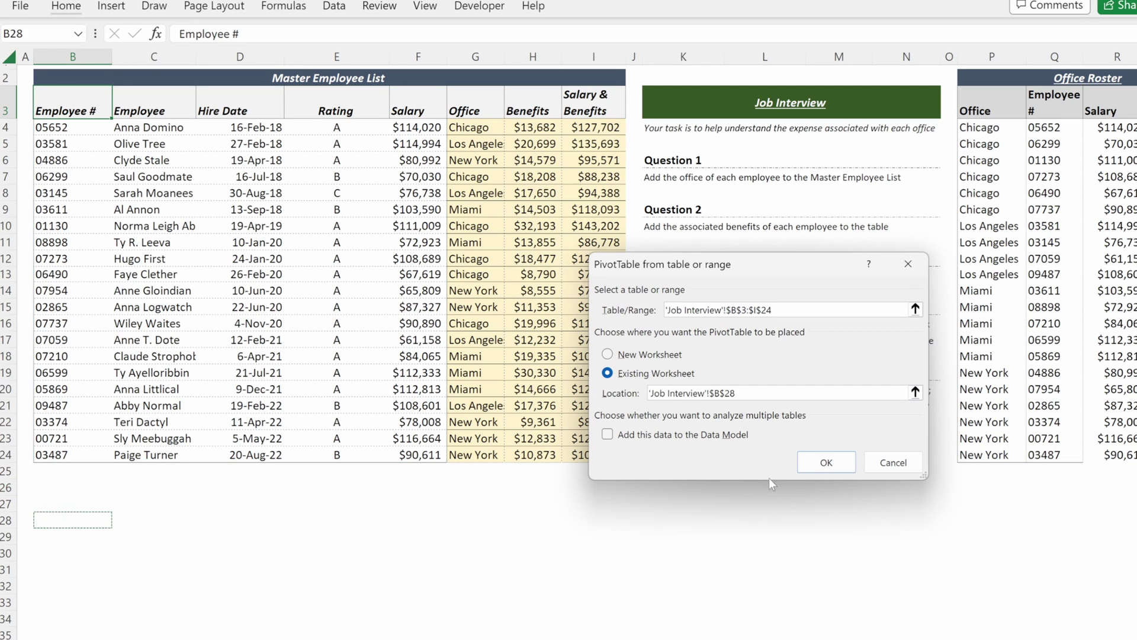
left_click(826, 463)
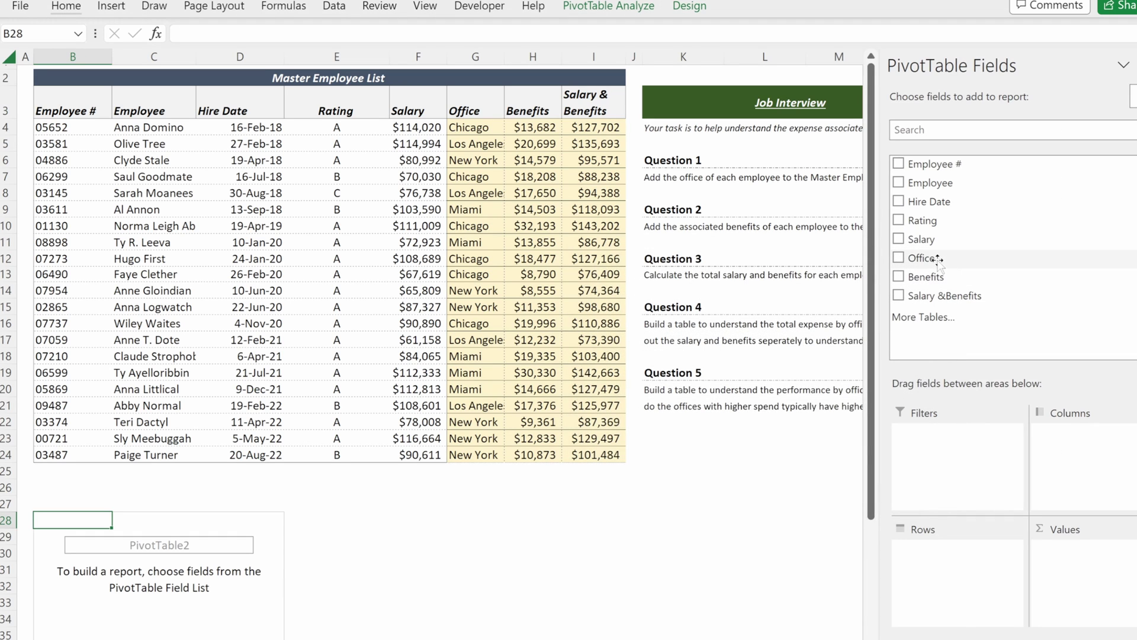
Step: Put Office in Rows and sum Salary, sum Benefits and count Employee in Values
left_click_drag(940, 264, 943, 603)
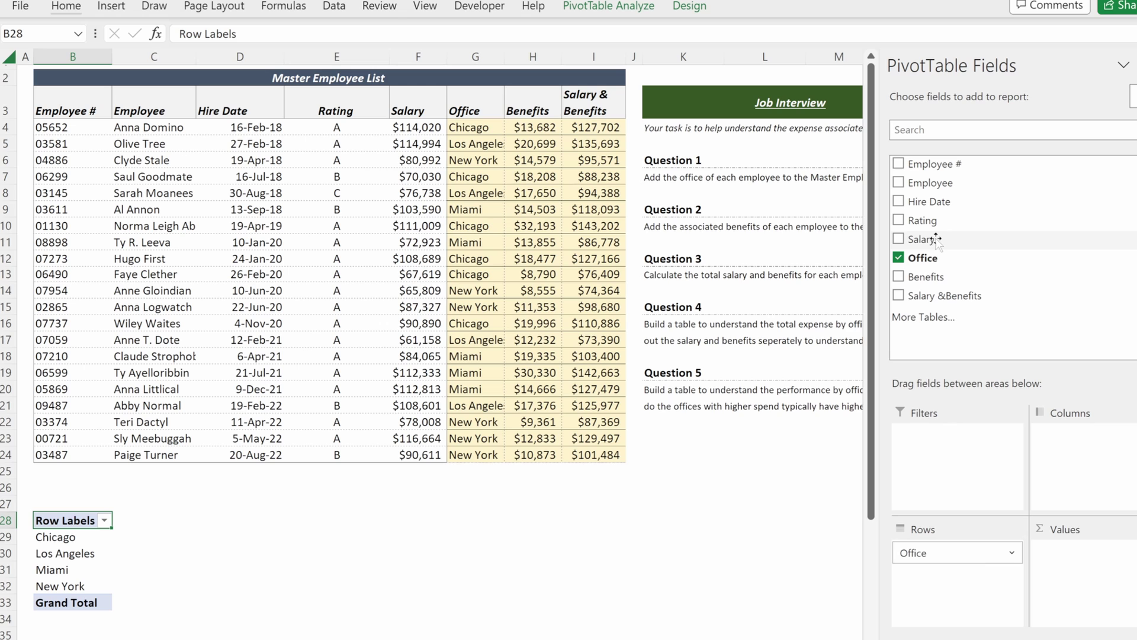
left_click_drag(924, 239, 1066, 524)
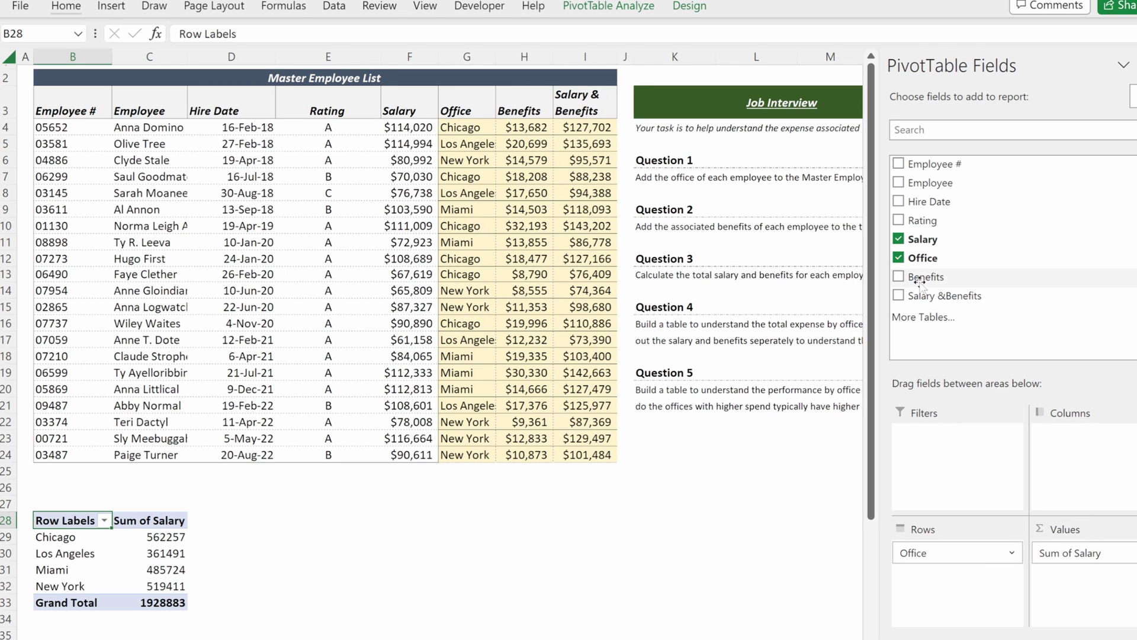
left_click_drag(924, 277, 1095, 582)
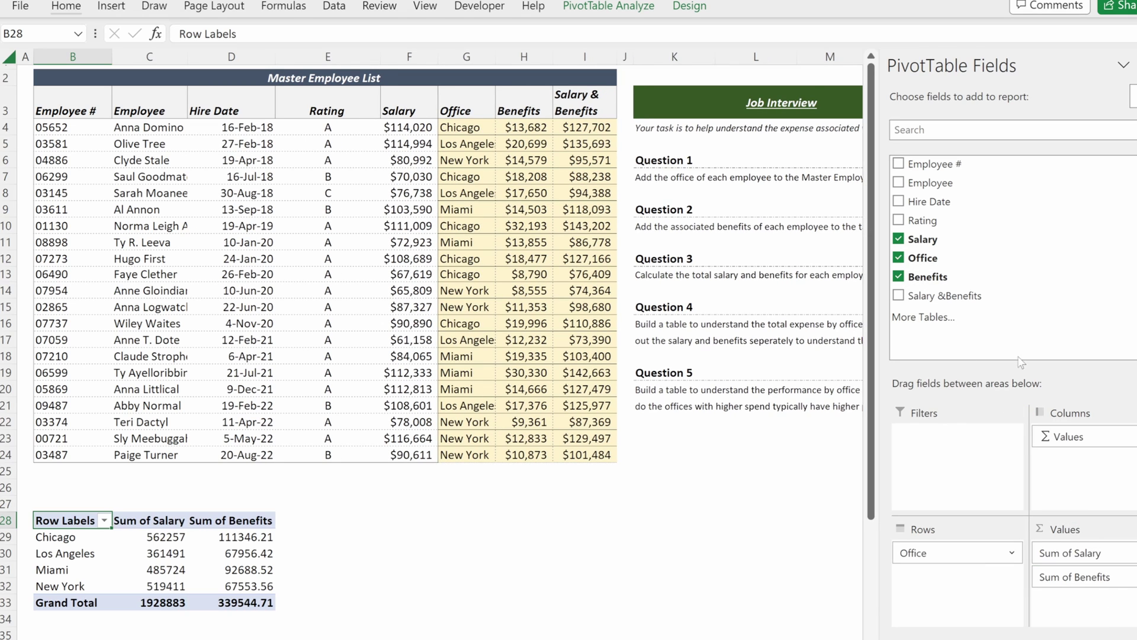
left_click_drag(933, 182, 1075, 627)
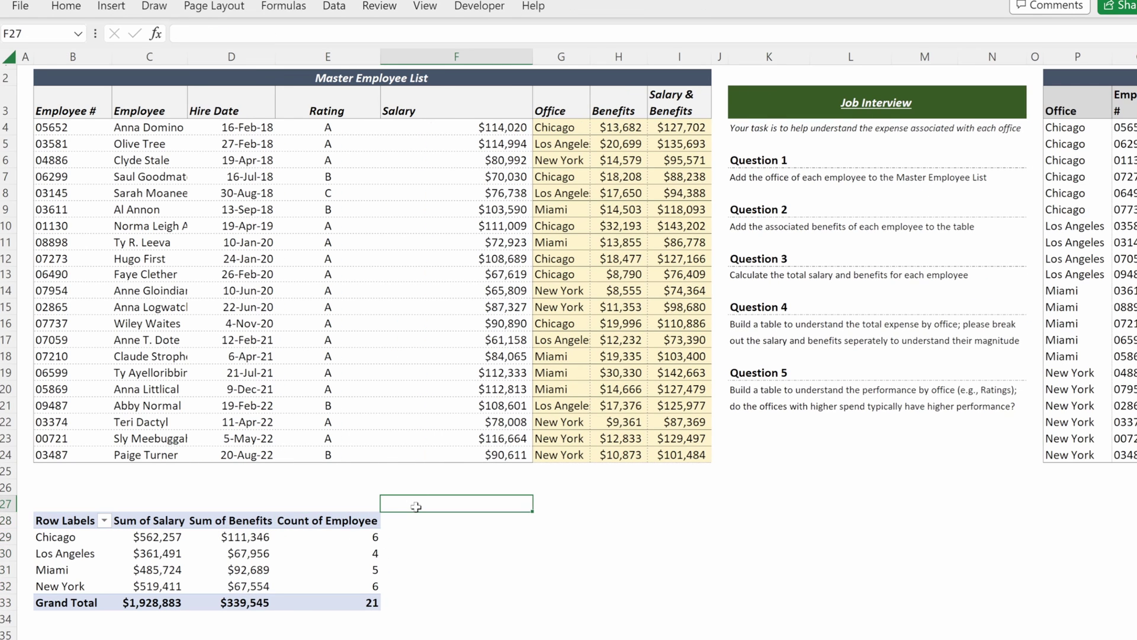
Step: Add the 'Spend Per Employee' heading in F27 and enter =C29/$E29 in F29
type("Spend Per Employee")
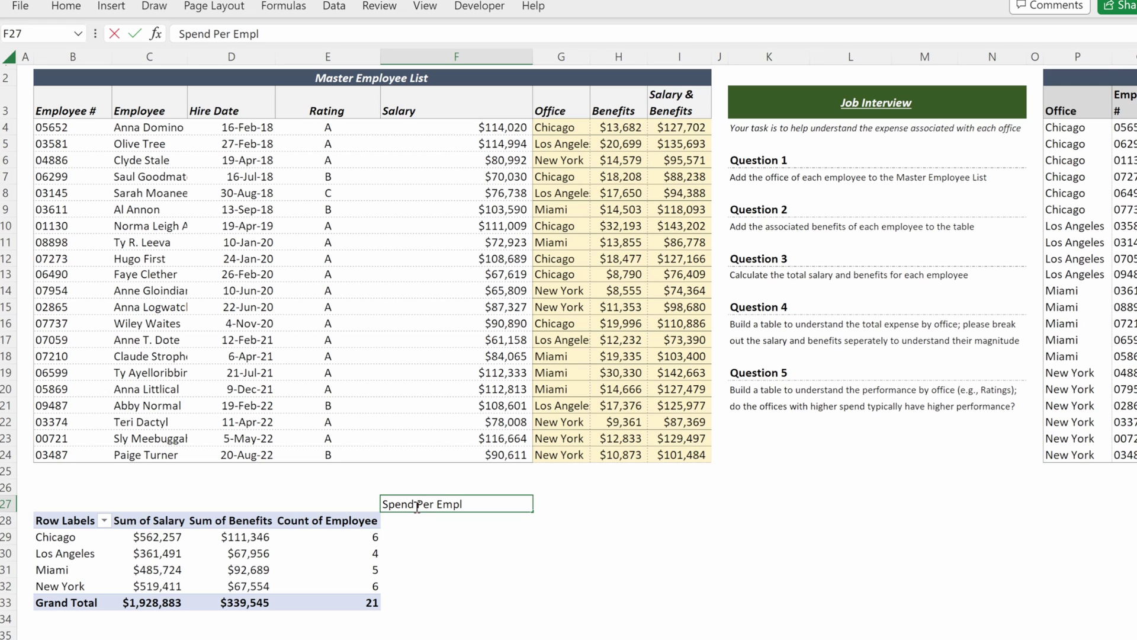
key("Return")
key("Down")
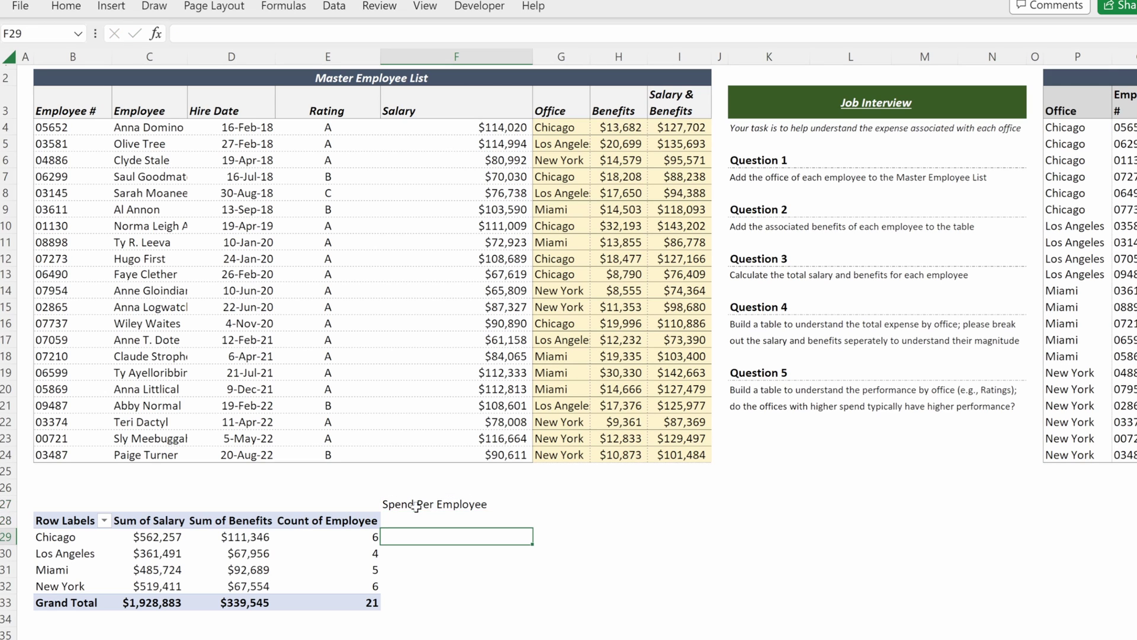
type("=")
key("Left")
key("Left")
key("Left")
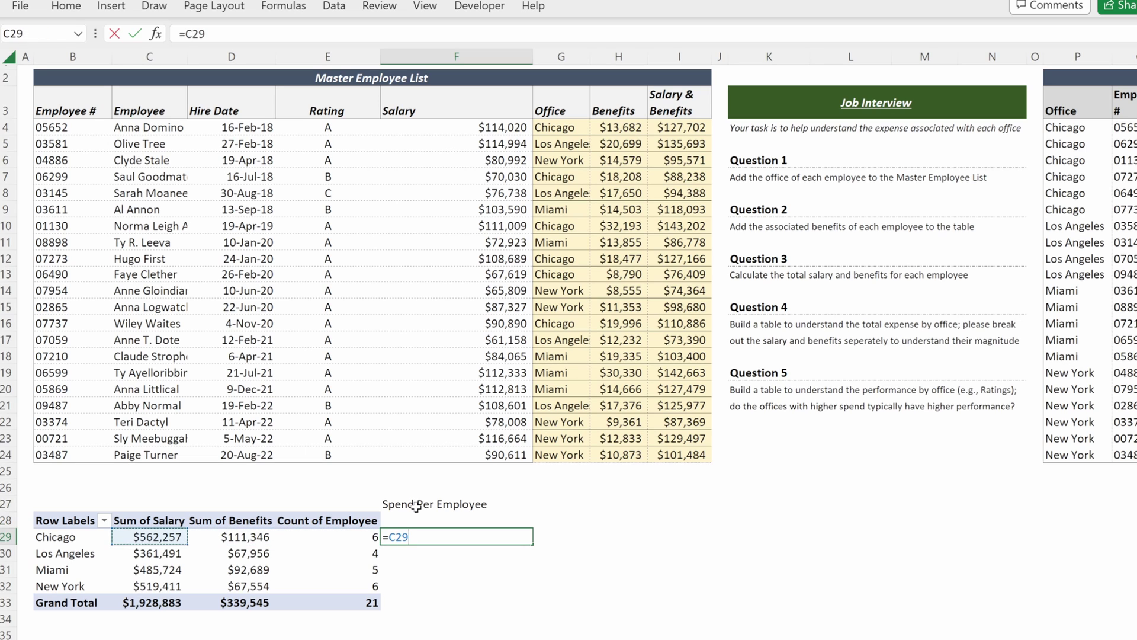
type("/")
key("Left")
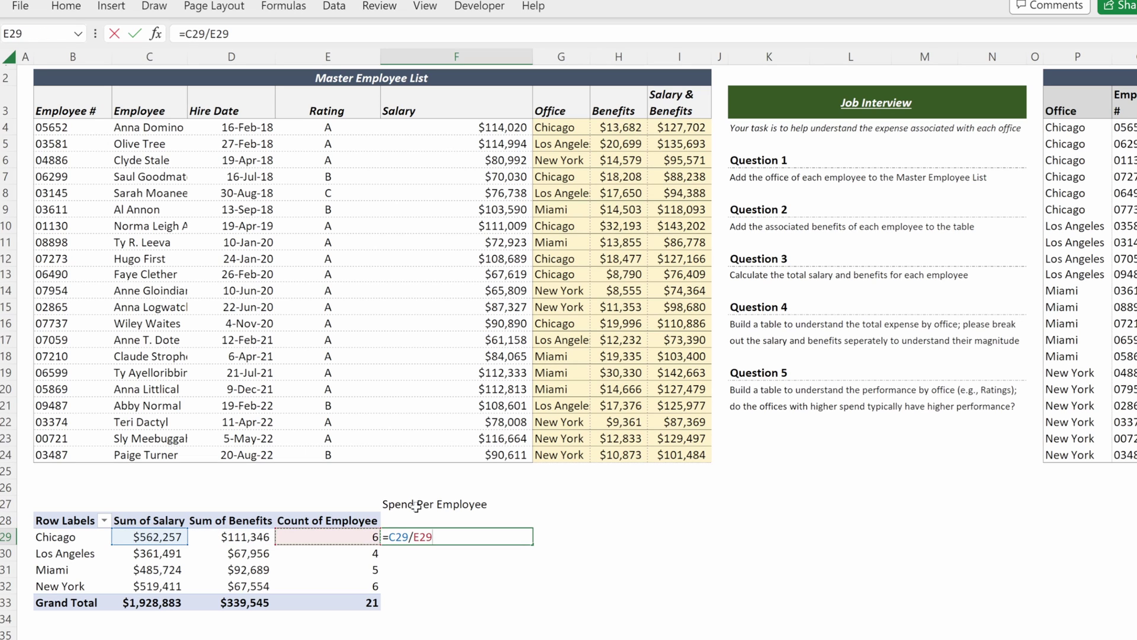
key("F4")
key("F4")
key("F4")
key("ctrl+Return")
Step: Fill the per-employee formula across and down F29:G32 for all four offices
key("shift+Right")
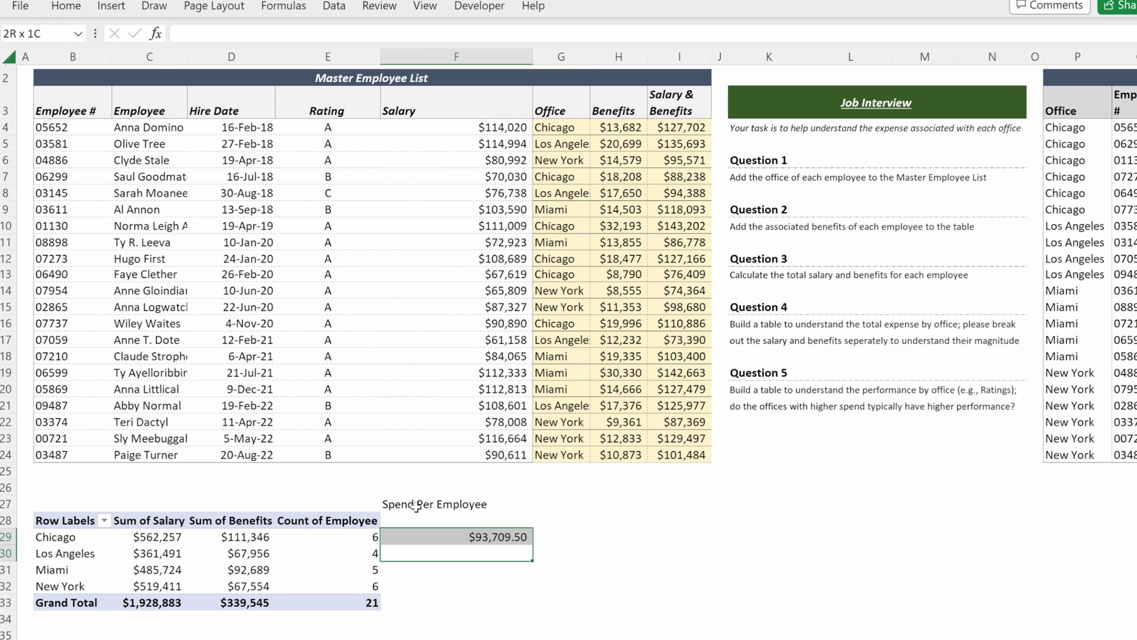
key("shift+Down")
key("shift+Down")
key("shift+Down")
key("F2")
key("ctrl+Return")
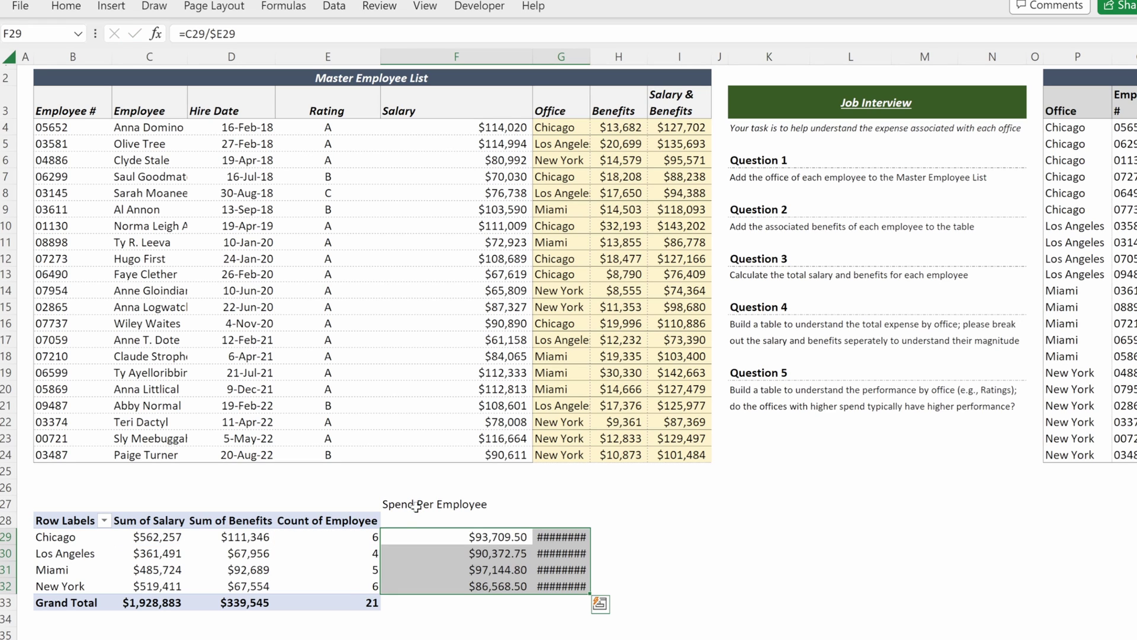
Step: Autofit column G and format F29:G32 as currency with no decimals
key("Right")
key("shift+Down")
key("shift+Down")
key("shift+Down")
key("alt+h")
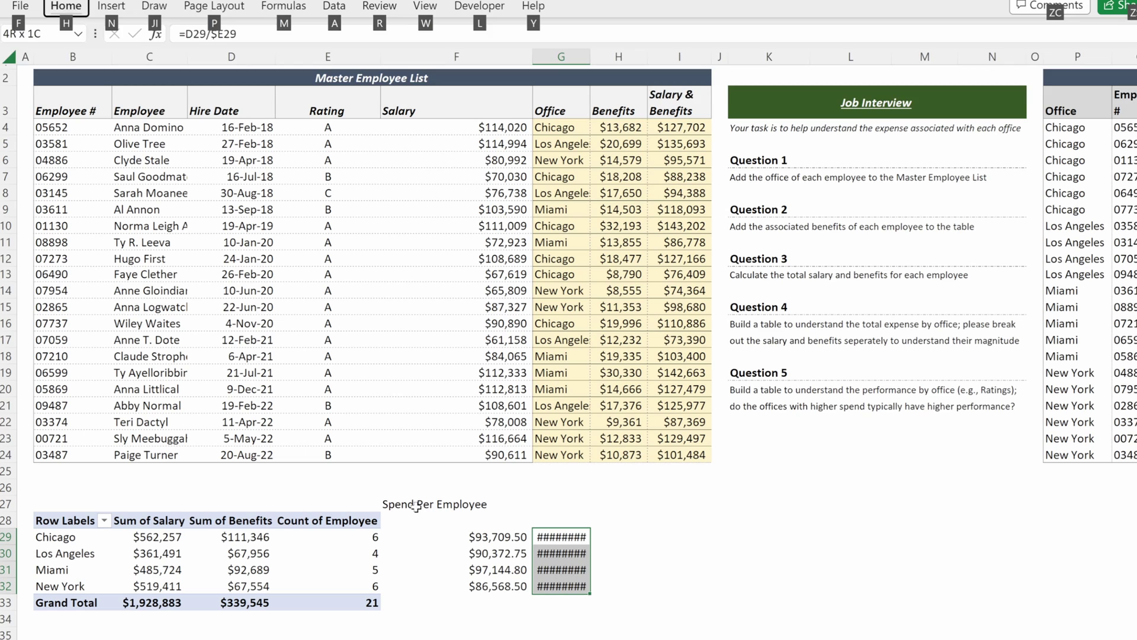
key("o")
key("i")
key("Left")
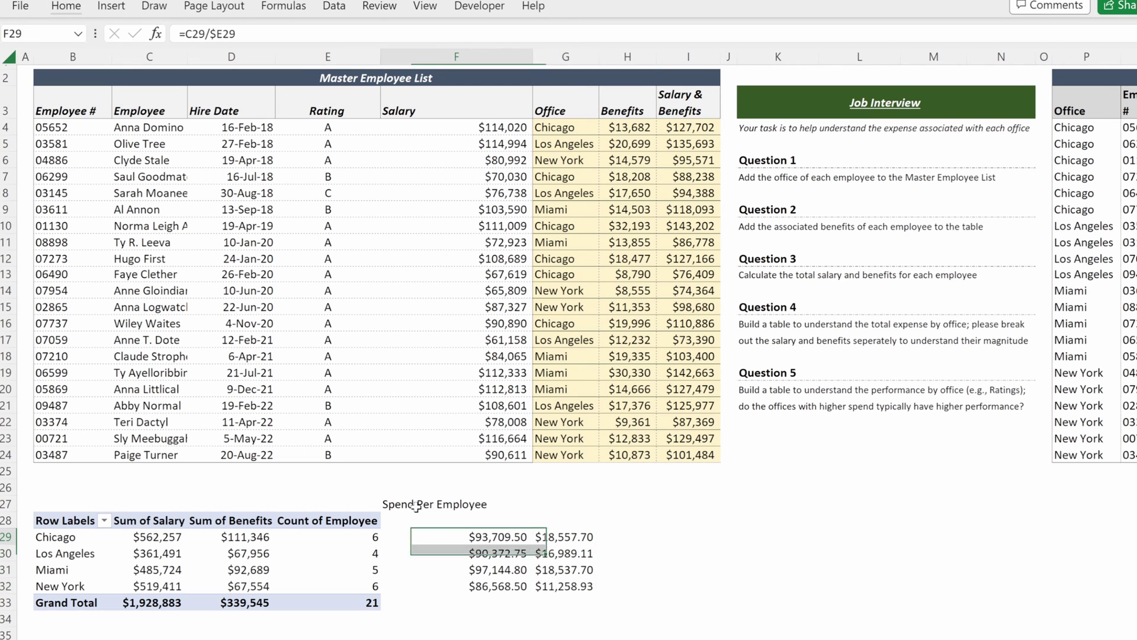
key("shift+Right")
key("shift+Down")
key("shift+Down")
key("shift+Down")
key("alt+h")
key("9")
key("9")
left_click(467, 539)
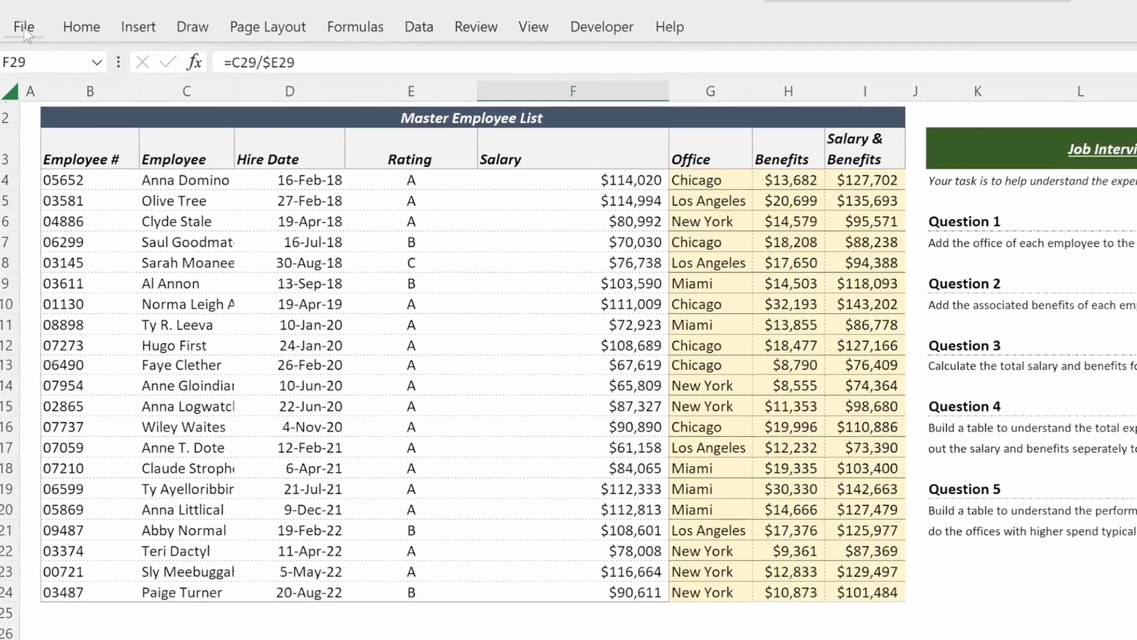
left_click(20, 5)
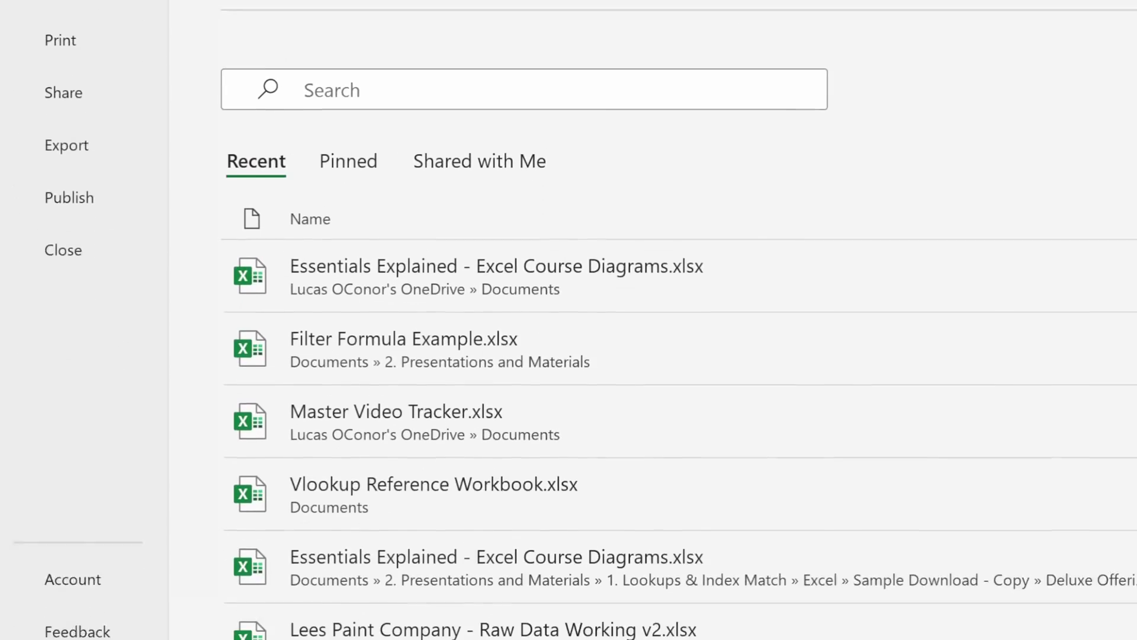
left_click(56, 601)
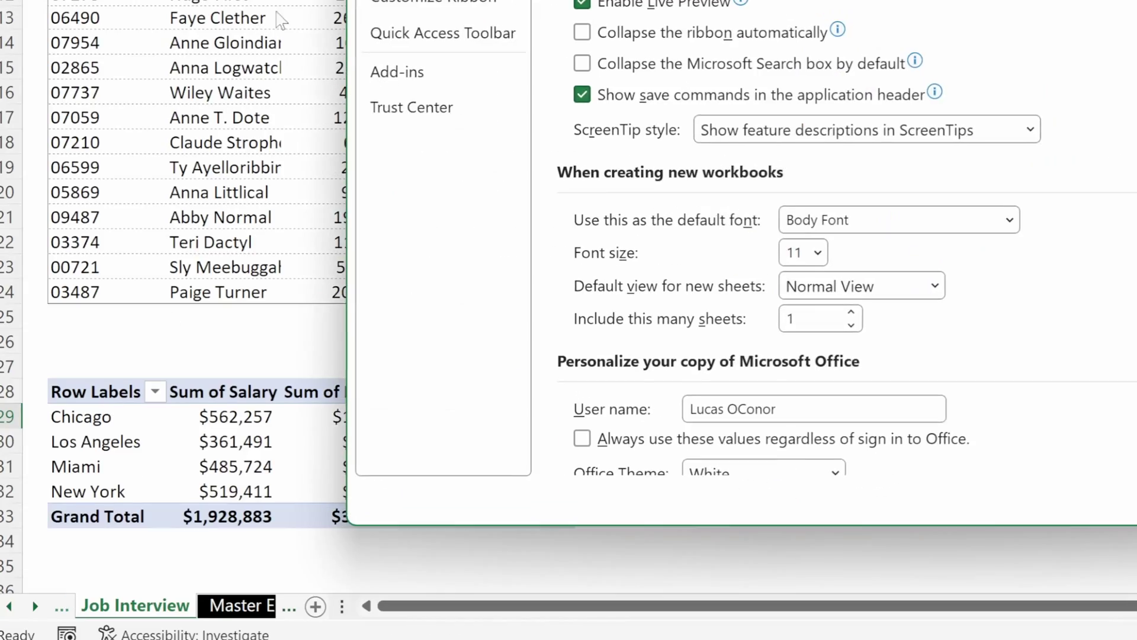
left_click(247, 65)
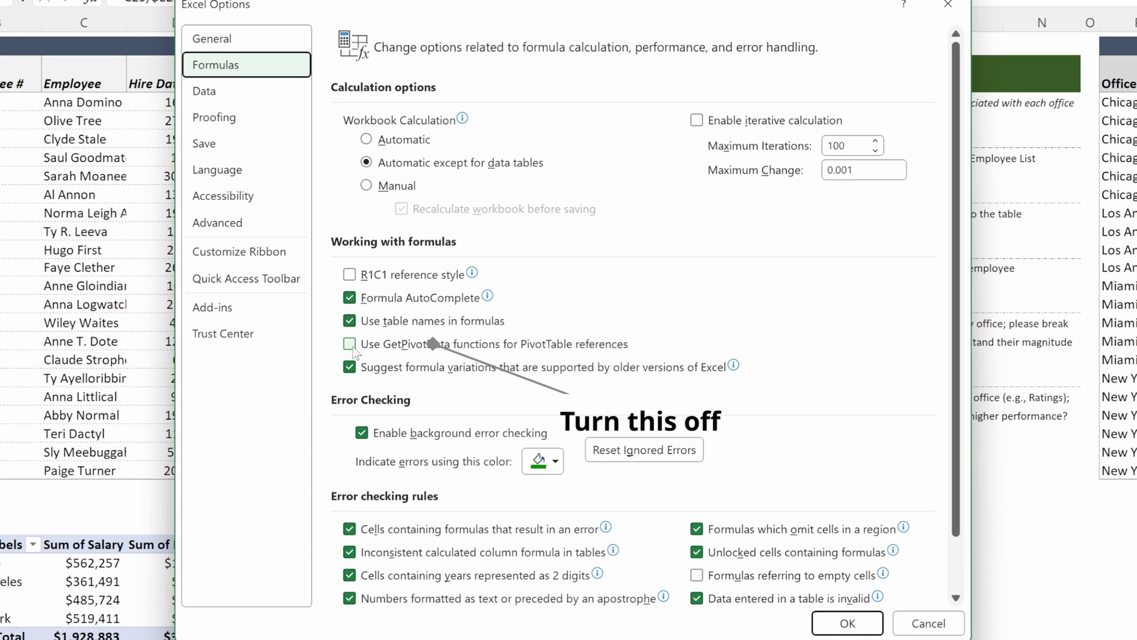
left_click(925, 621)
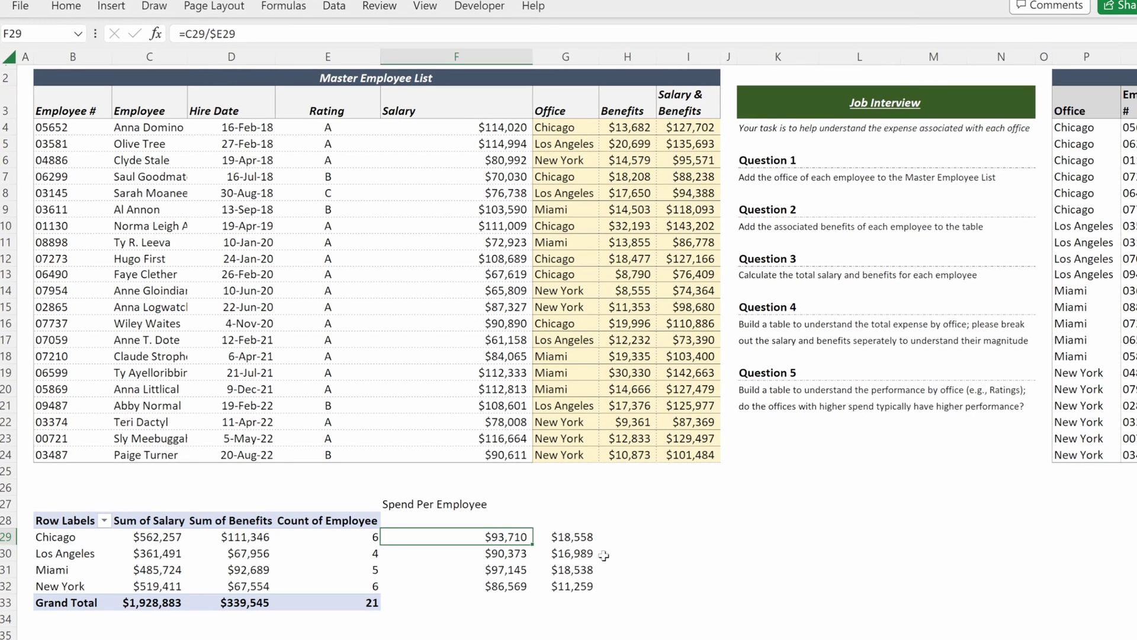
Step: Cut the Spend Per Employee heading from F27 and paste it into F28
key("Up")
key("Up")
key("ctrl+x")
key("Down")
key("ctrl+v")
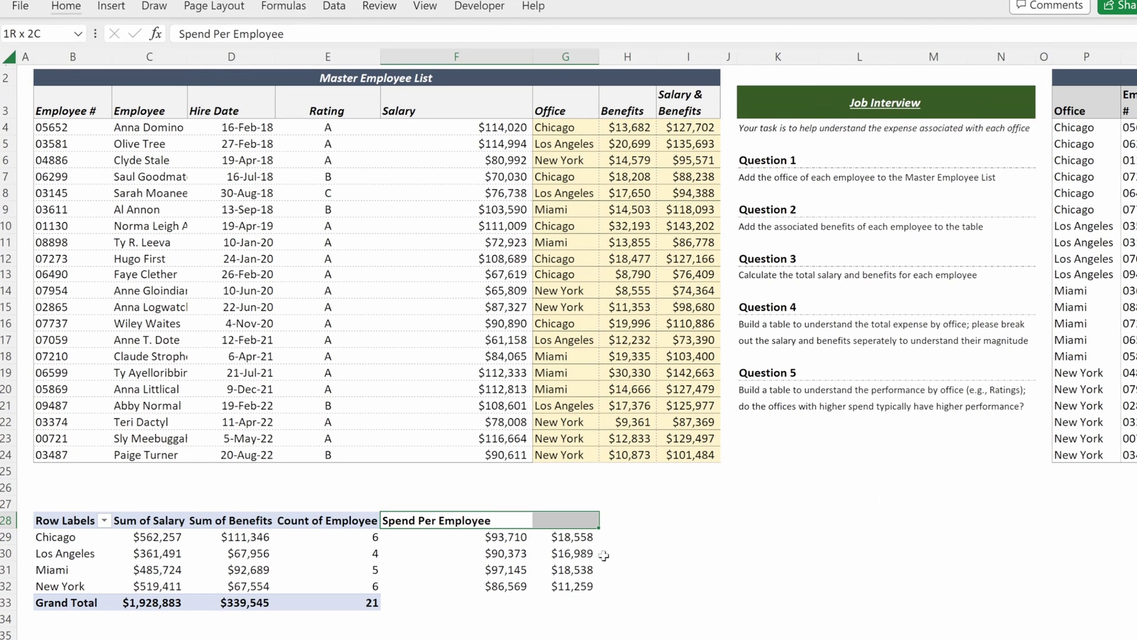
key("shift+Right")
Step: Check the per-employee formulas from Chicago down to New York
key("Down")
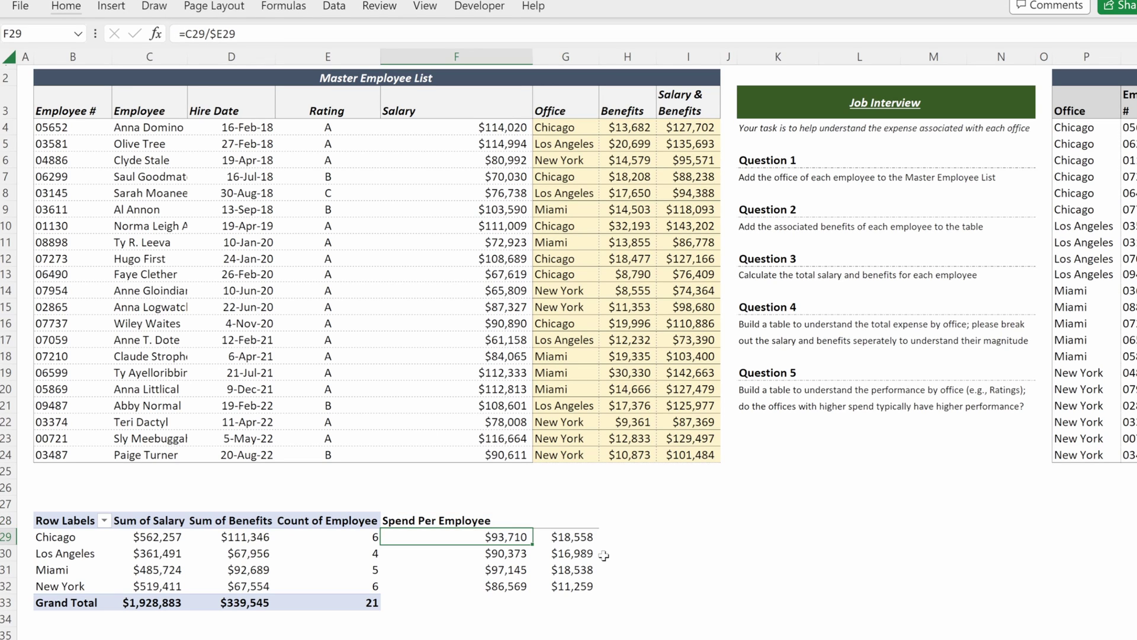
key("Down")
key("Down")
key("Down")
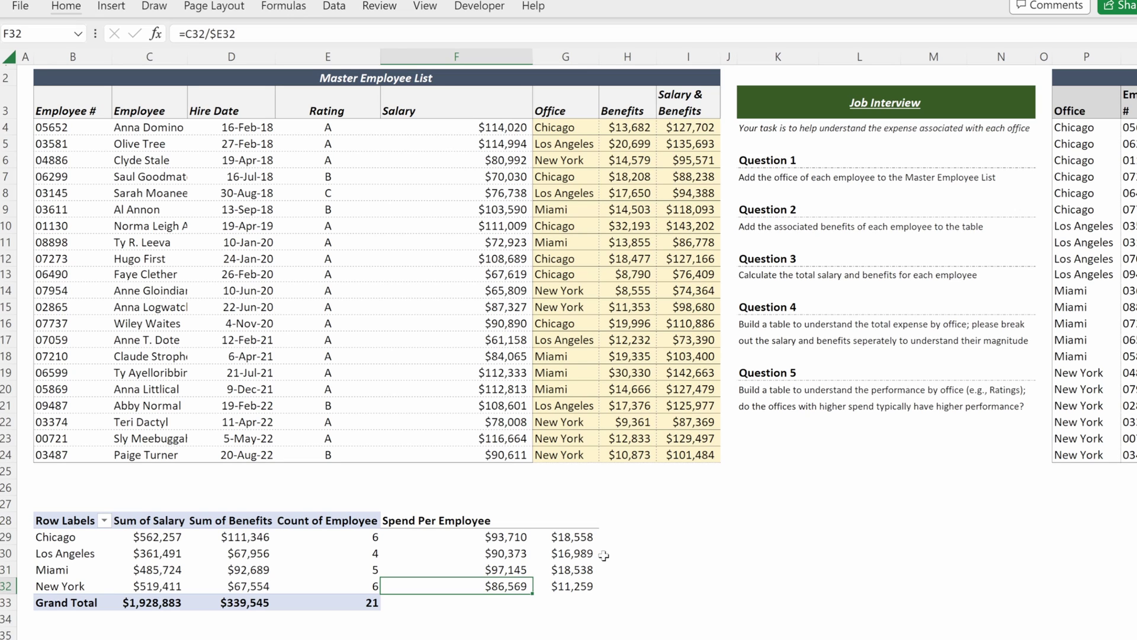
key("Right")
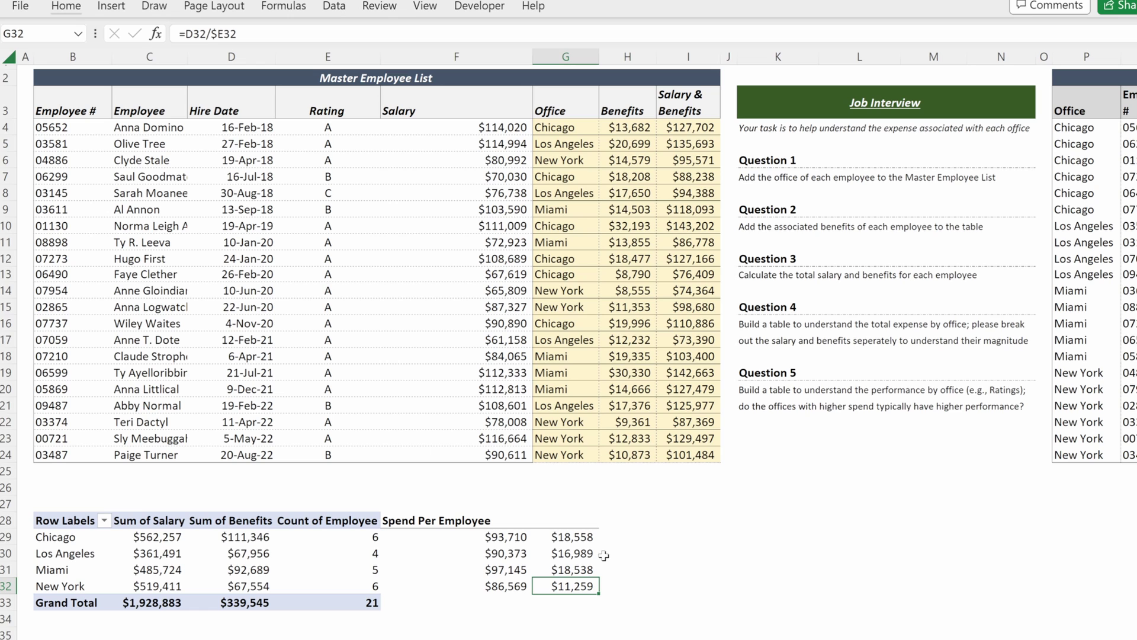
Step: Copy the Spend Per Employee block to H28 and retitle it '% of Spend'
key("Left")
key("ctrl+Up")
key("shift+Right")
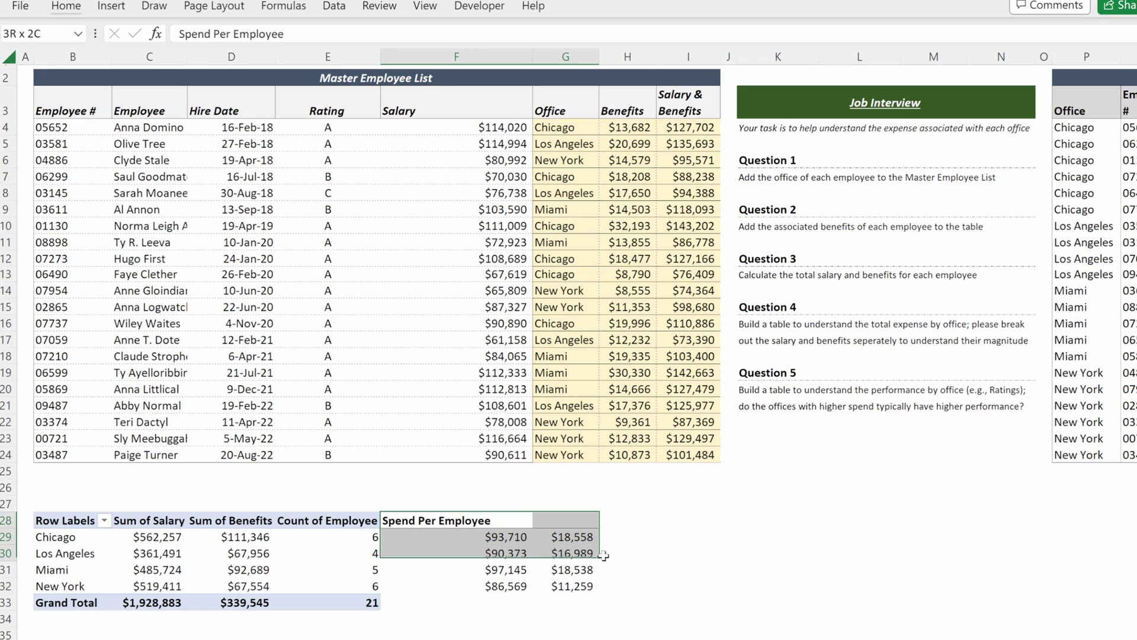
key("shift+Down")
key("shift+Down")
key("shift+Down")
key("shift+Down")
key("ctrl+c")
key("Right")
key("Right")
key("ctrl+v")
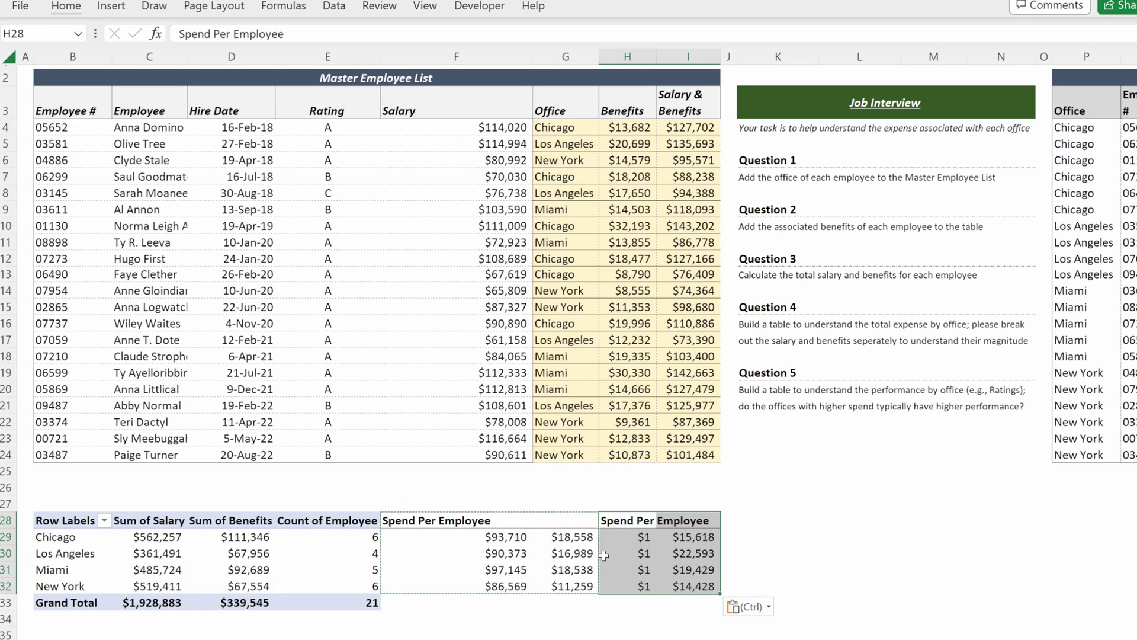
type("% of Spend")
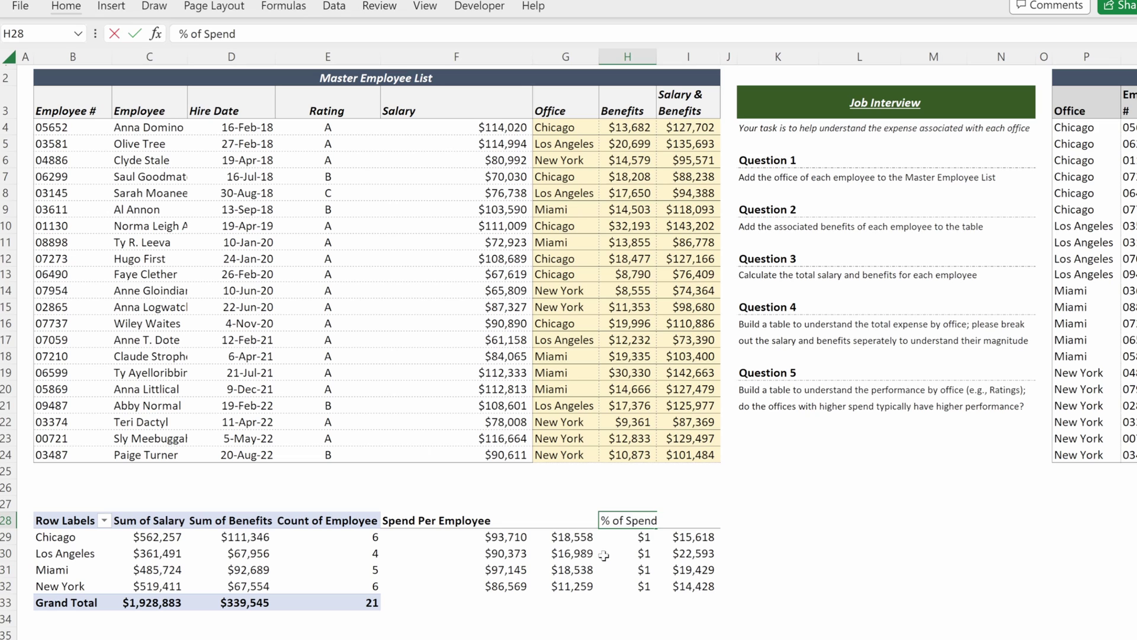
key("Return")
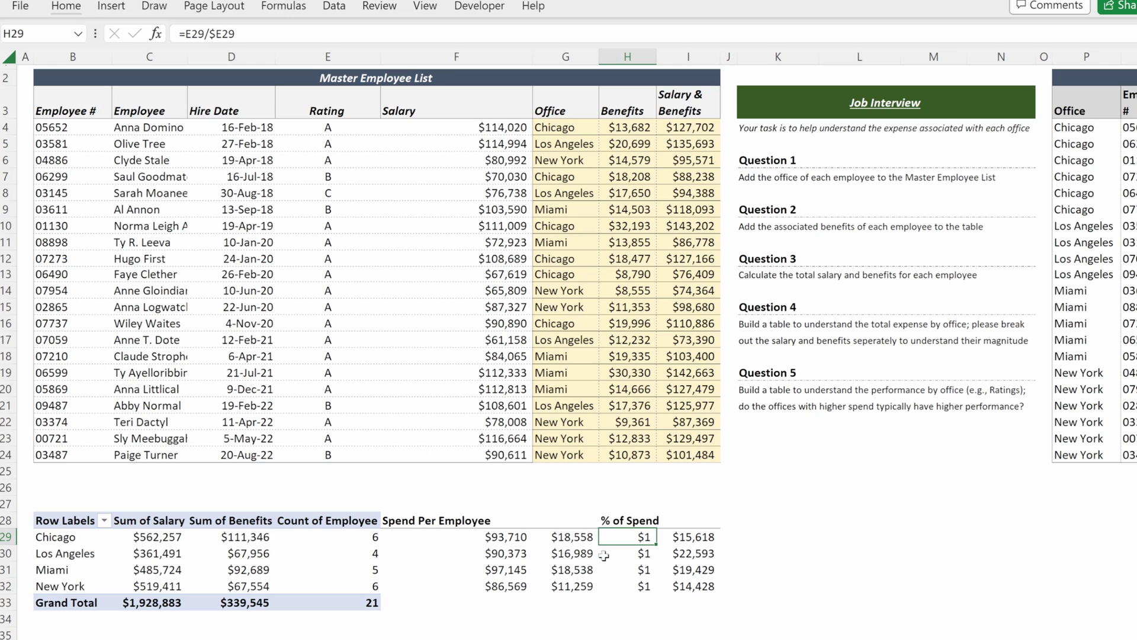
Step: Enter =C29/SUM($C29:$D29) in H29 for Chicago's salary share
type("=")
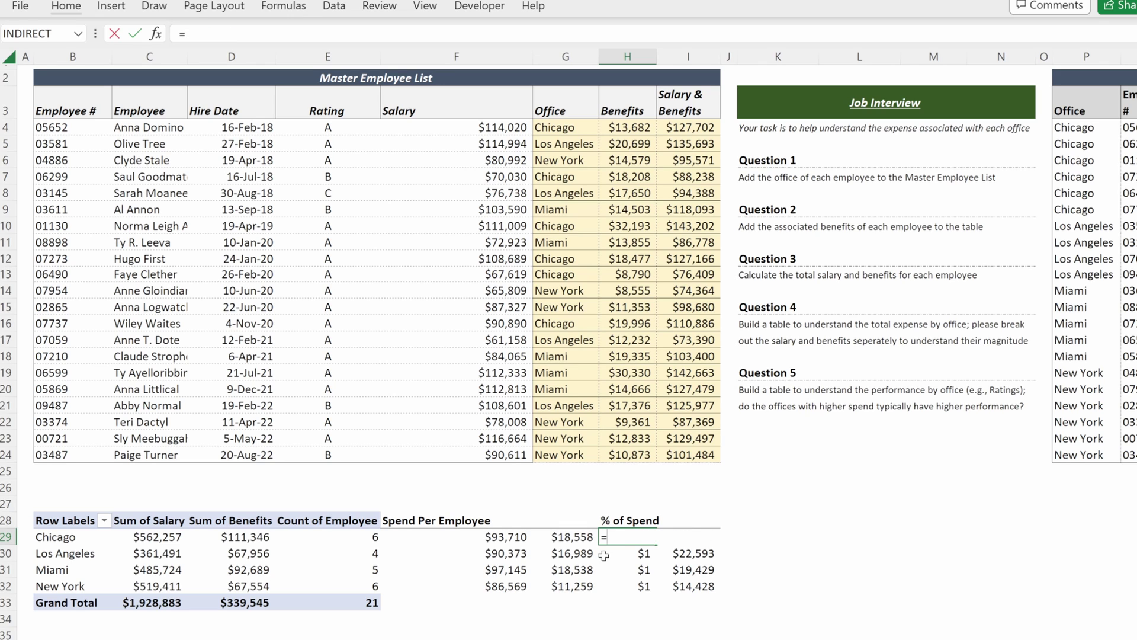
key("Left")
key("Left")
key("Left")
key("Left")
key("Left")
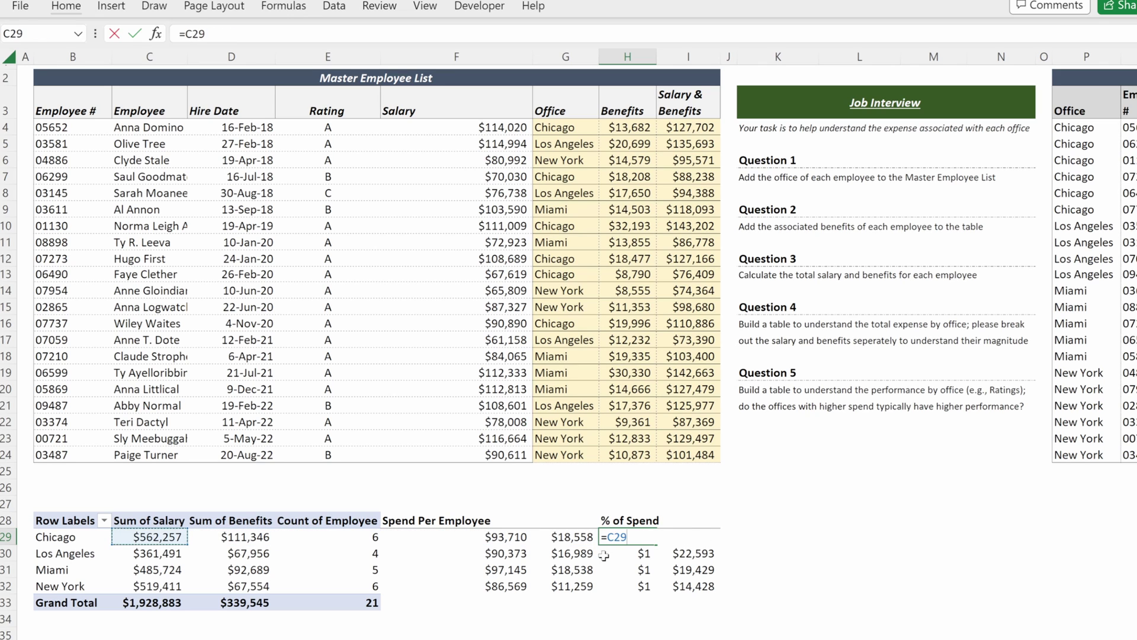
type("/su")
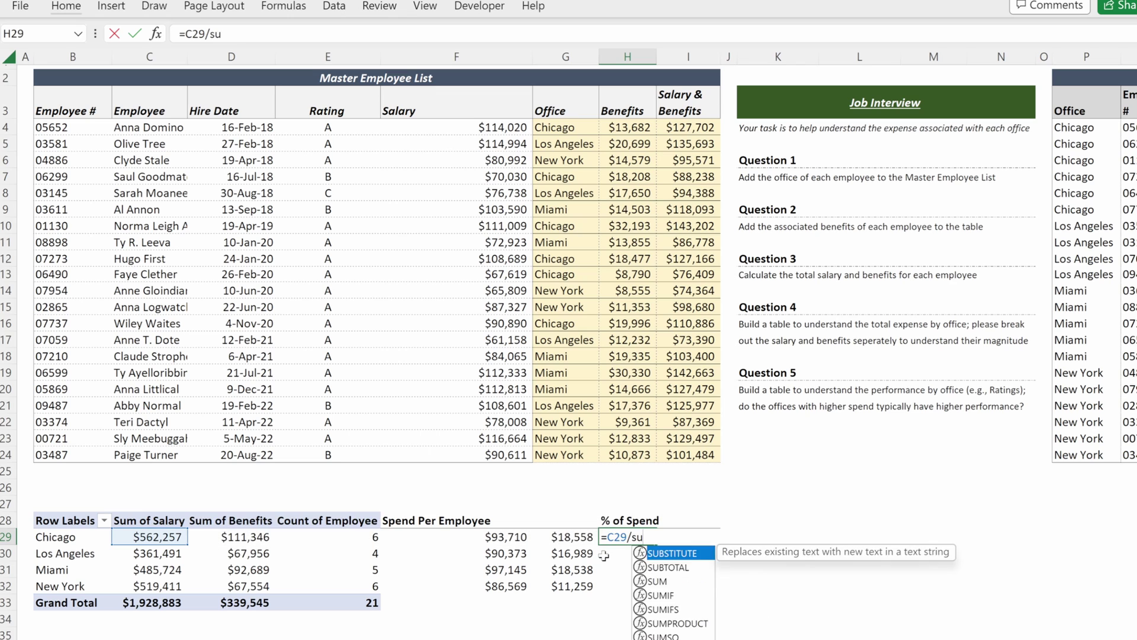
key("Tab")
key("Left")
key("Left")
key("Left")
key("Left")
key("Left")
key("shift+Right")
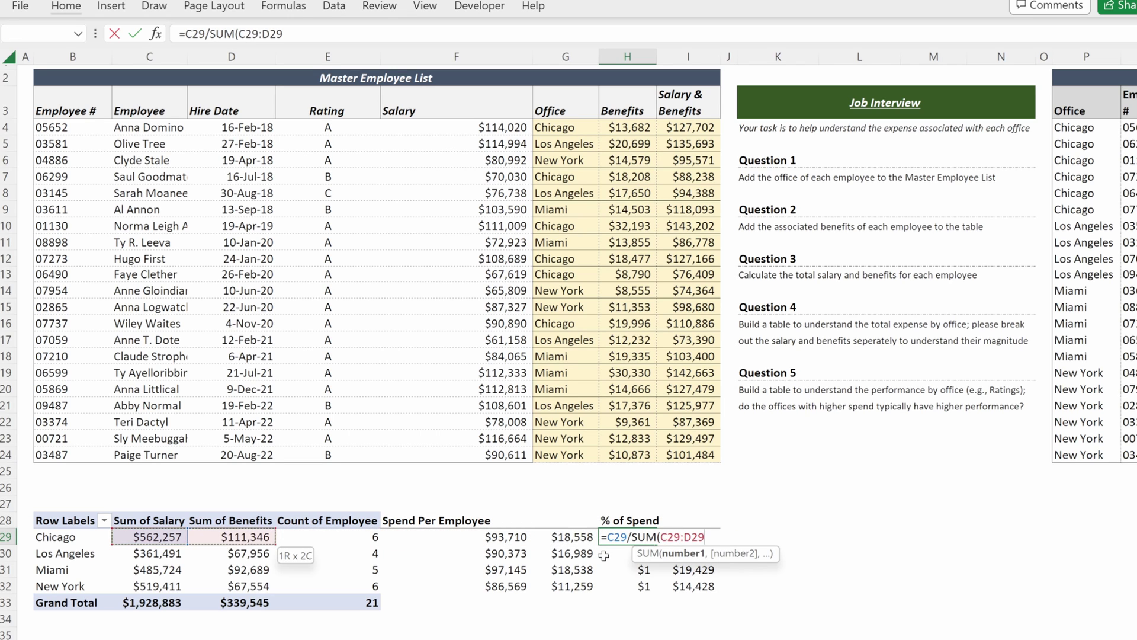
key("F4")
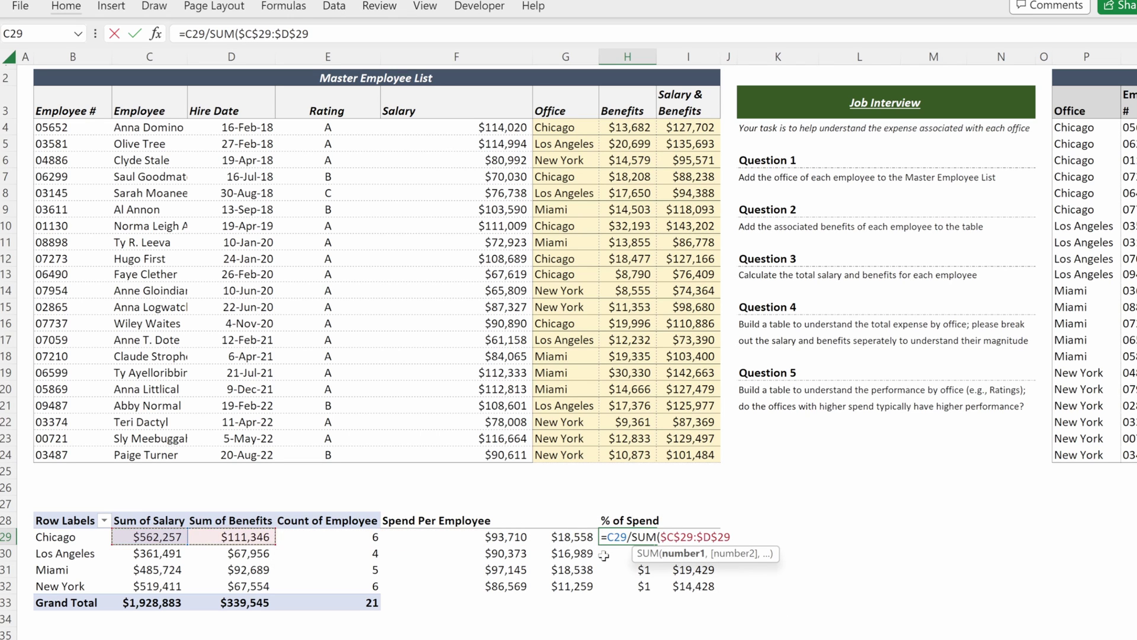
key("F4")
key("F4")
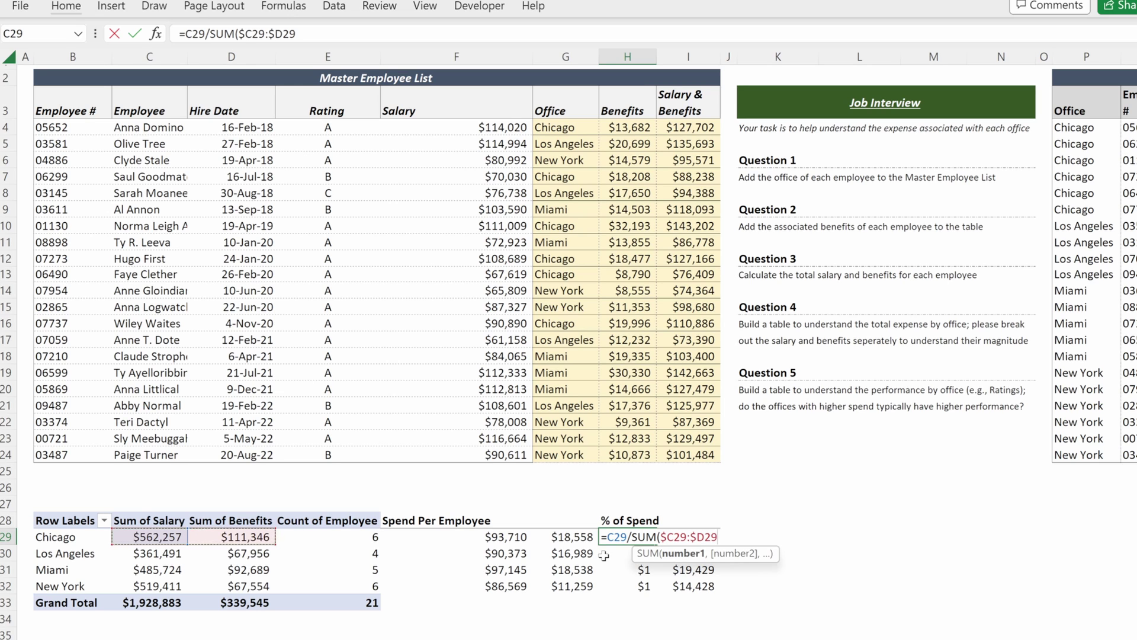
key("ctrl+Return")
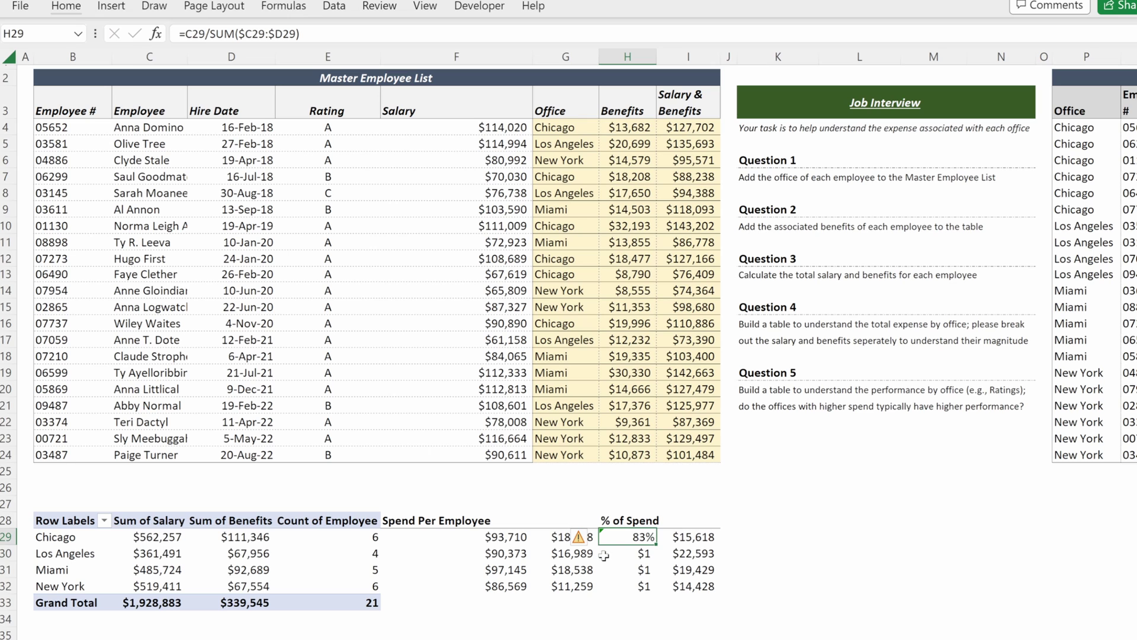
Step: Paste the share formula across H29:I32 and verify New York's references
key("ctrl+c")
key("shift+Right")
key("shift+Down")
key("shift+Down")
key("shift+Down")
key("ctrl+v")
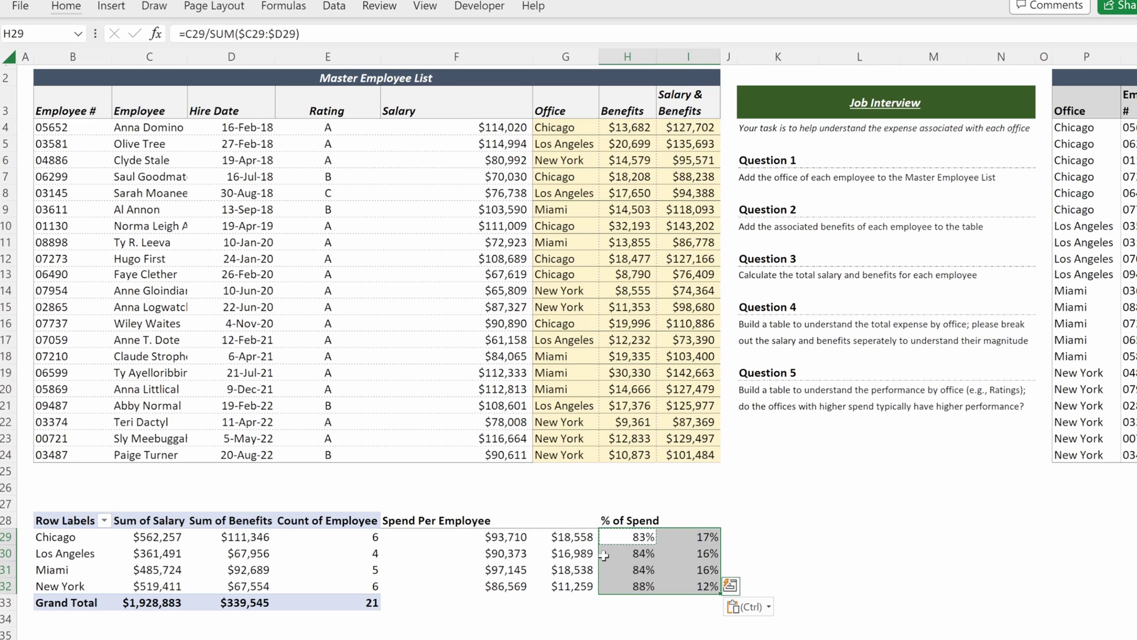
key("Right")
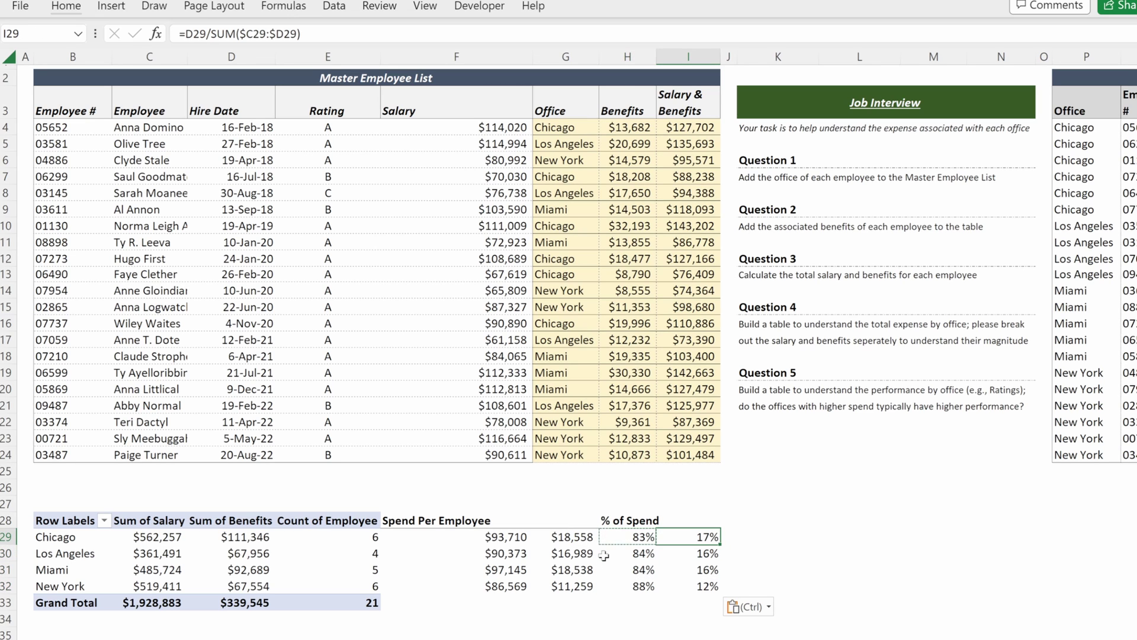
key("Down")
key("Down")
key("Down")
key("Left")
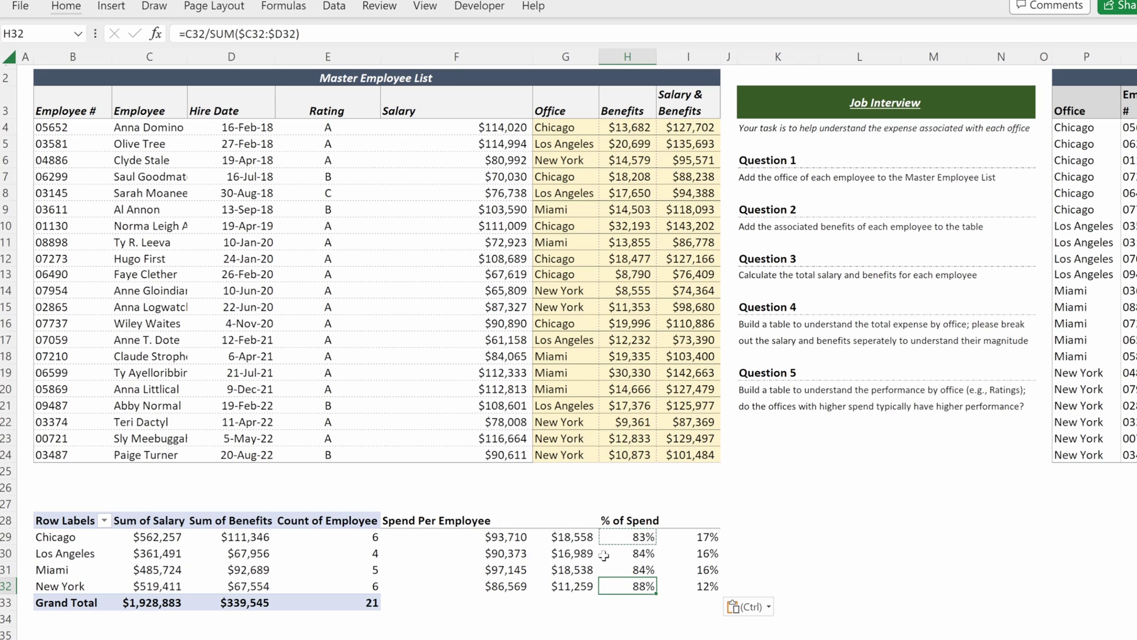
key("F2")
key("Tab")
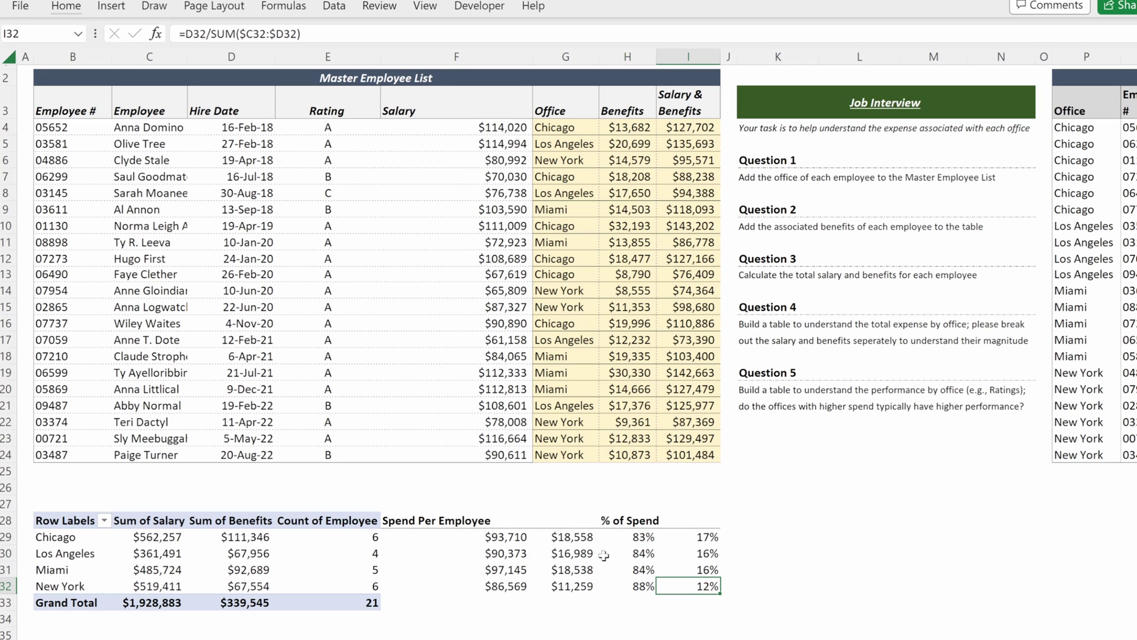
key("Left")
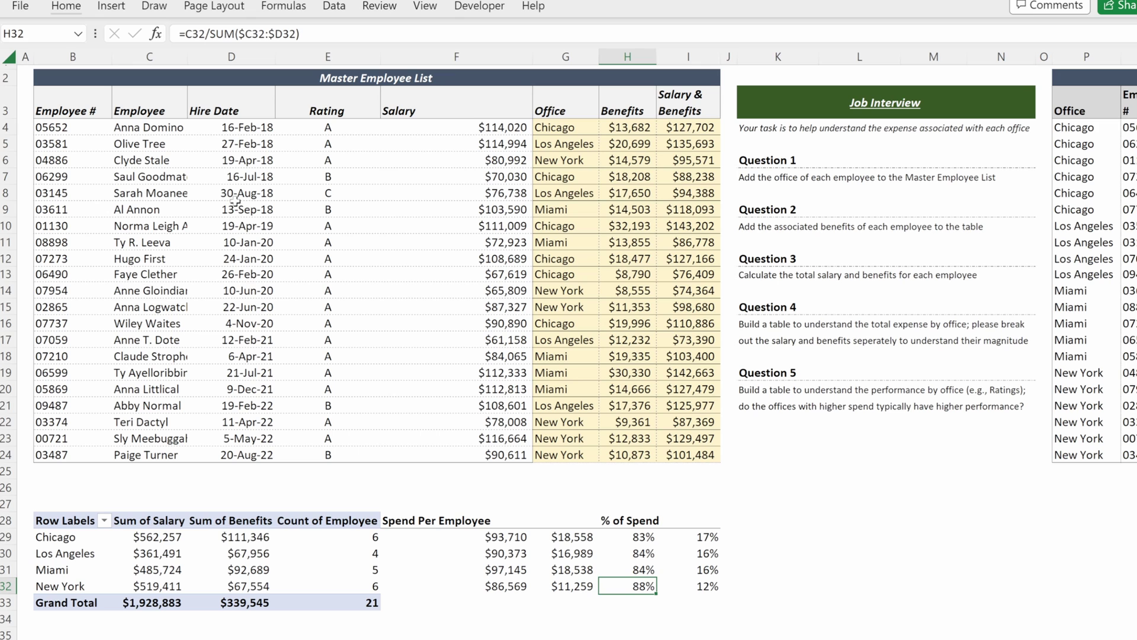
Step: Copy the office pivot table and paste it at B35
left_click(234, 110)
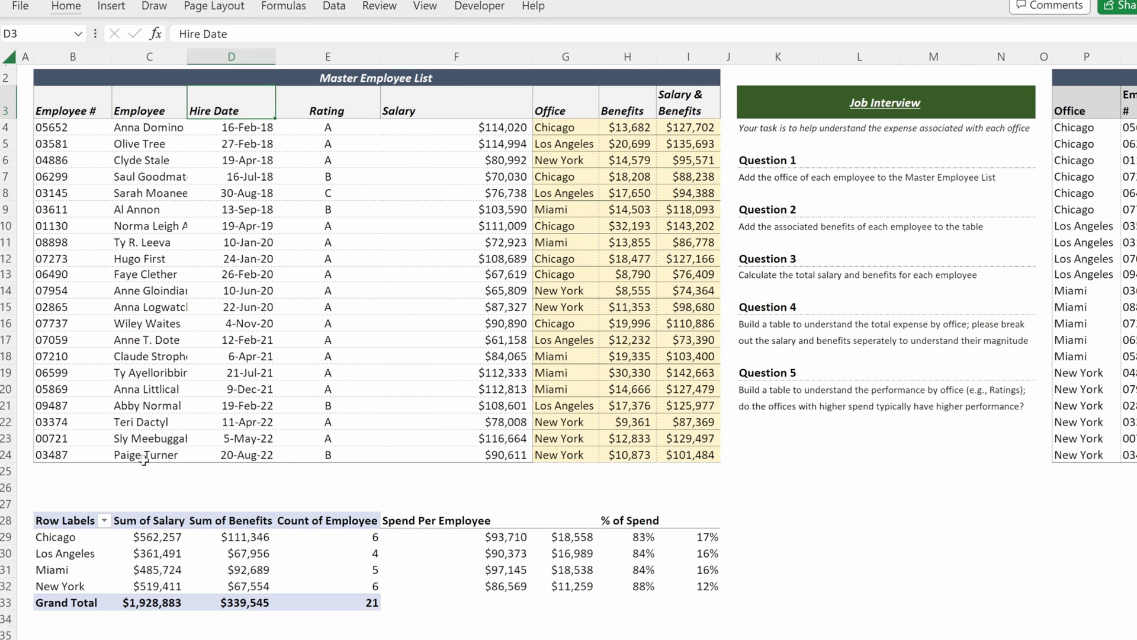
left_click_drag(66, 527, 351, 598)
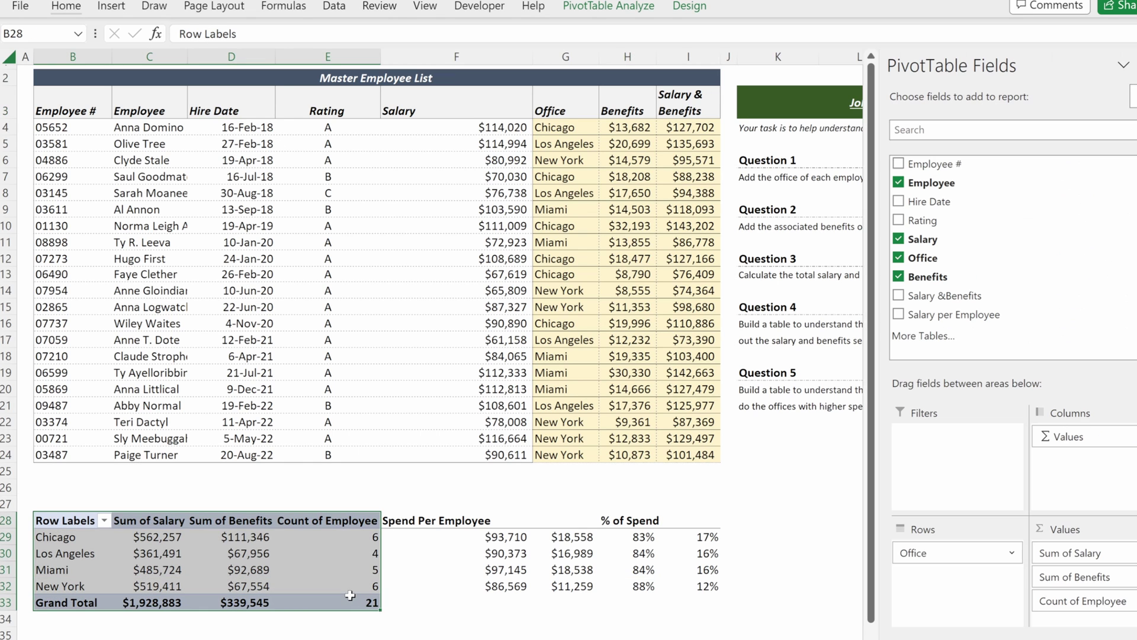
key("ctrl+c")
scroll(330, 478, "down", 3)
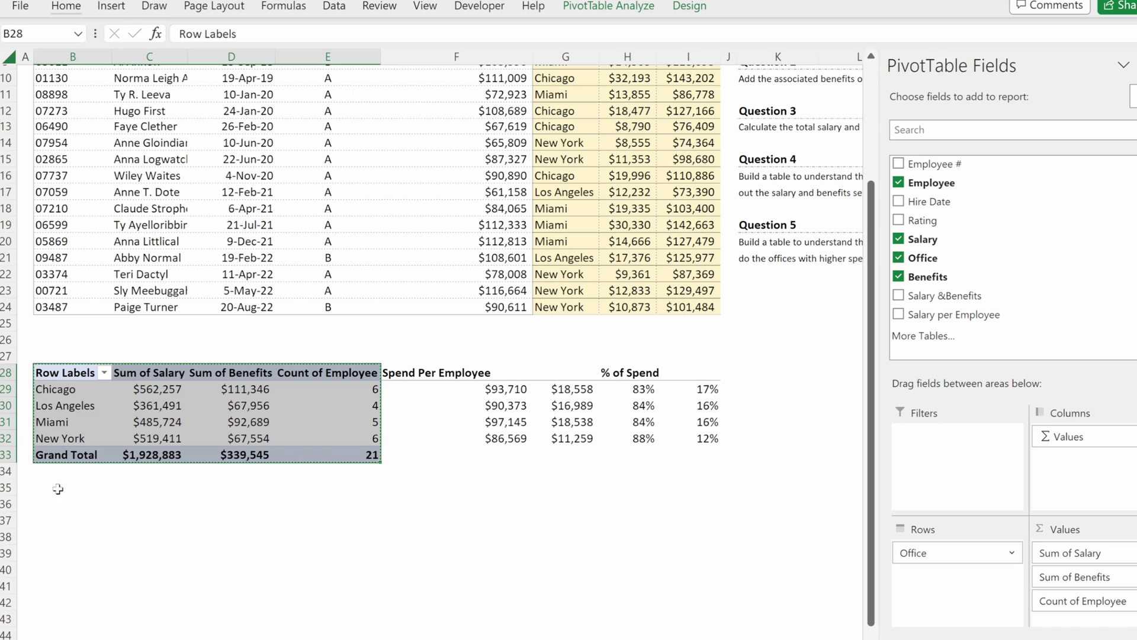
left_click(61, 488)
key("ctrl+v")
scroll(302, 472, "up", 1)
Step: Remove Sum of Salary from the copy and add Rating as columns to count employees
left_click(274, 569)
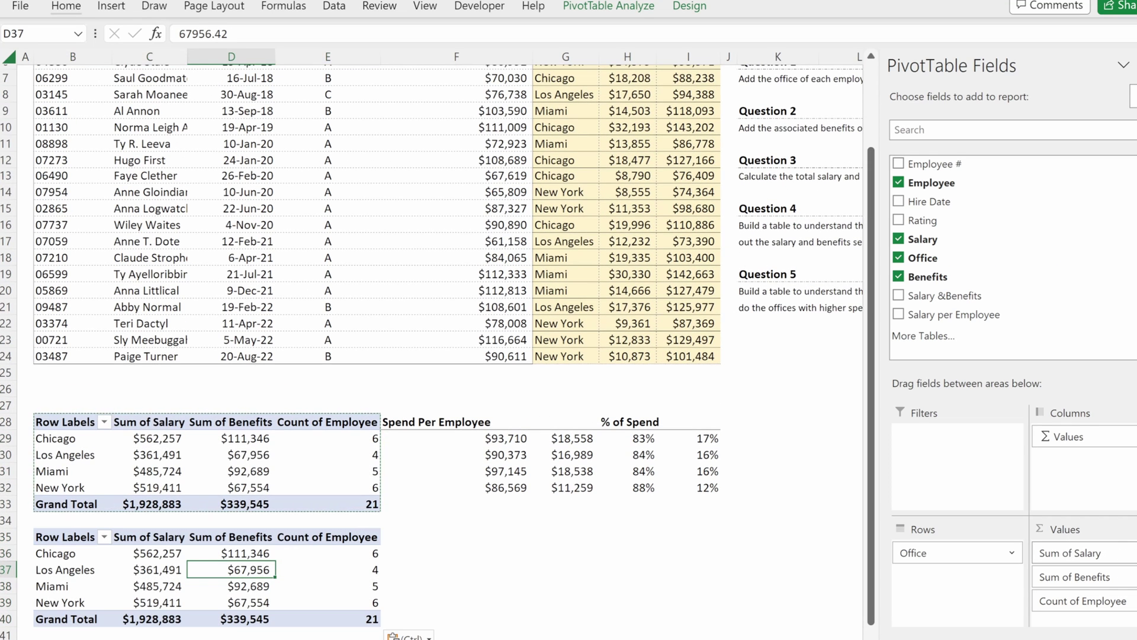
left_click(1126, 552)
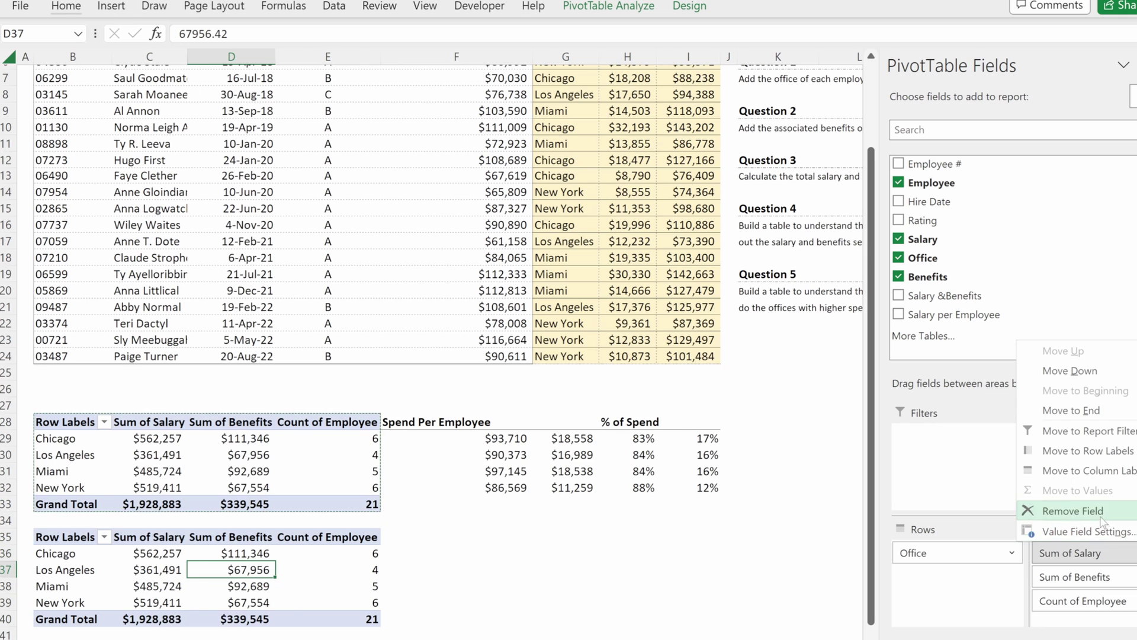
left_click(1073, 511)
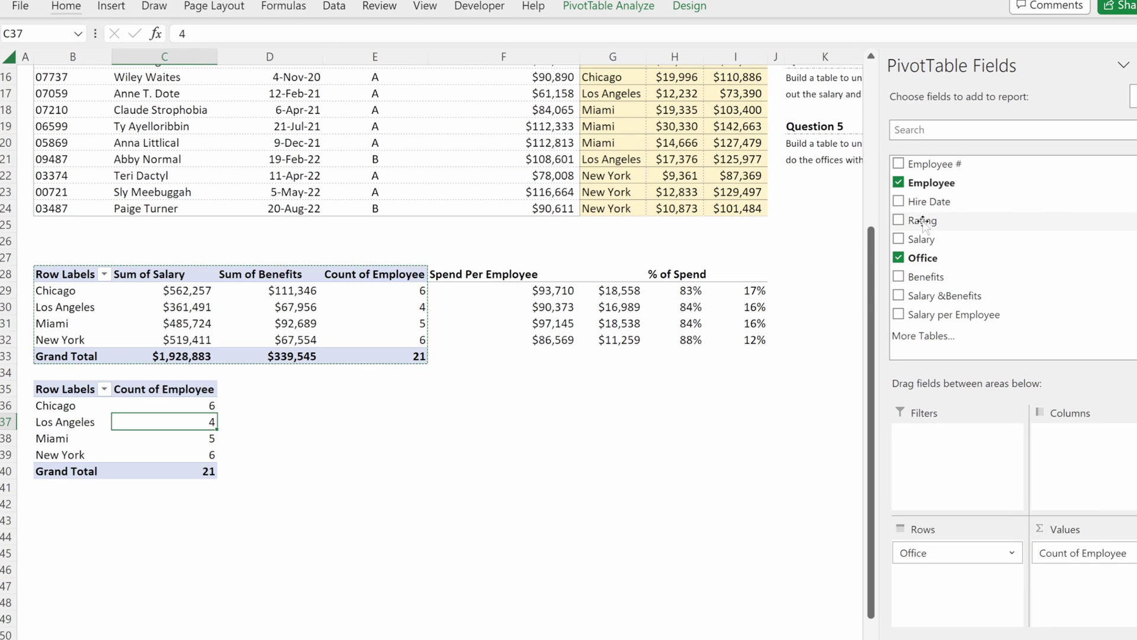
left_click_drag(921, 220, 1090, 450)
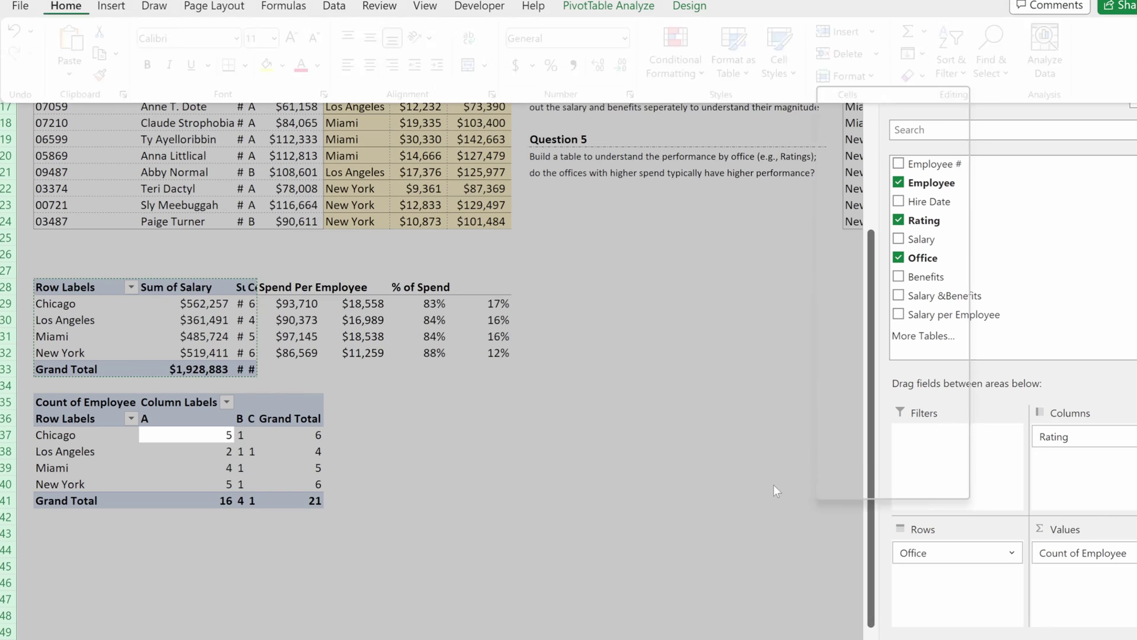
Step: Right-align the A, B and C rating headers across C36:E41 in the rating pivot
left_click(403, 439)
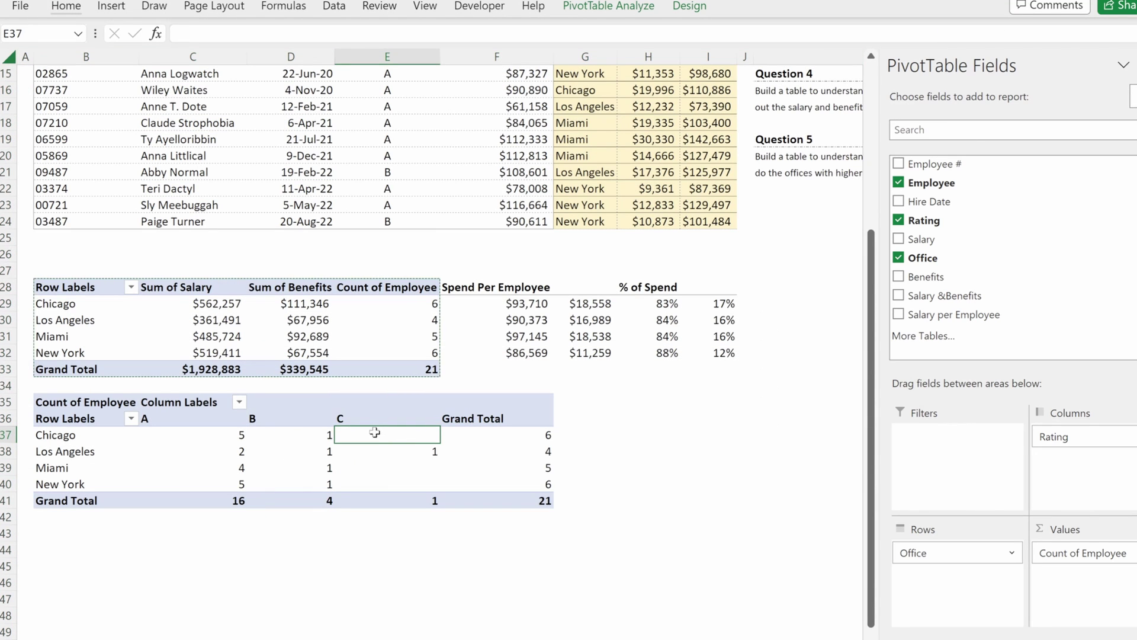
left_click_drag(217, 424, 424, 498)
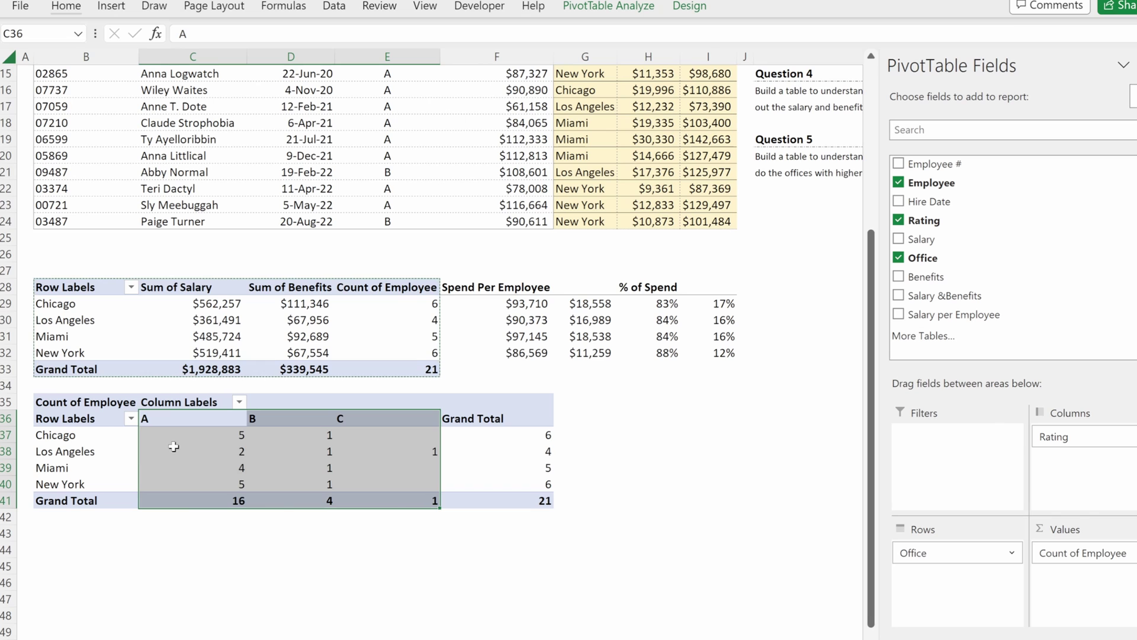
key("alt+h")
key("a")
key("r")
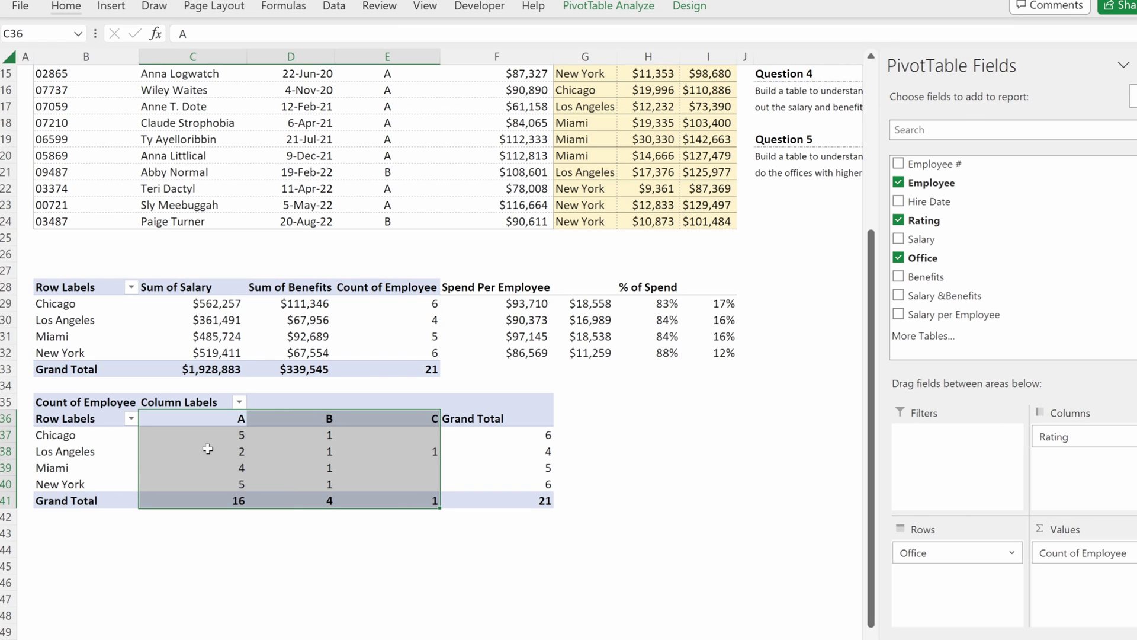
Step: Check the A-rating counts for Chicago, Los Angeles, Miami and New York
left_click(250, 441)
left_click(237, 434)
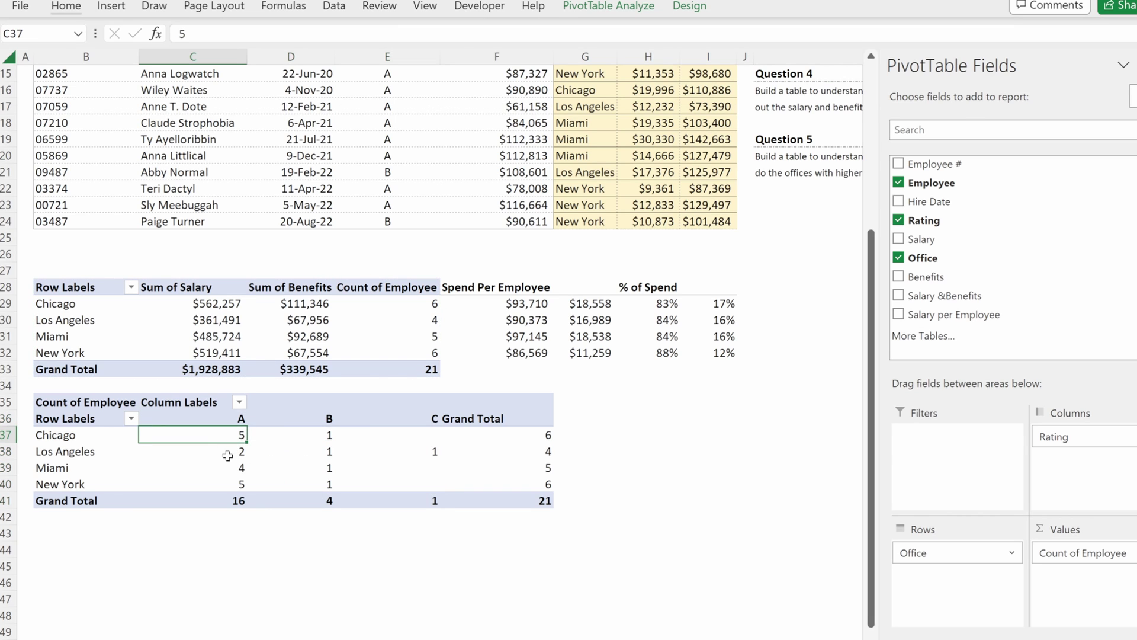
left_click(226, 453)
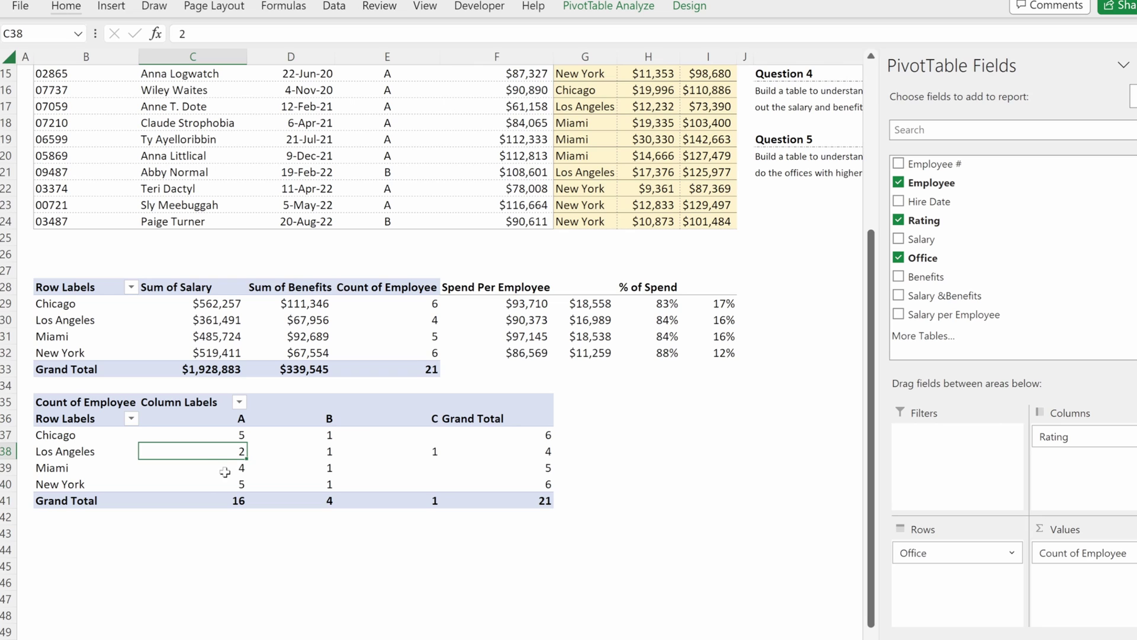
left_click(226, 469)
left_click(225, 484)
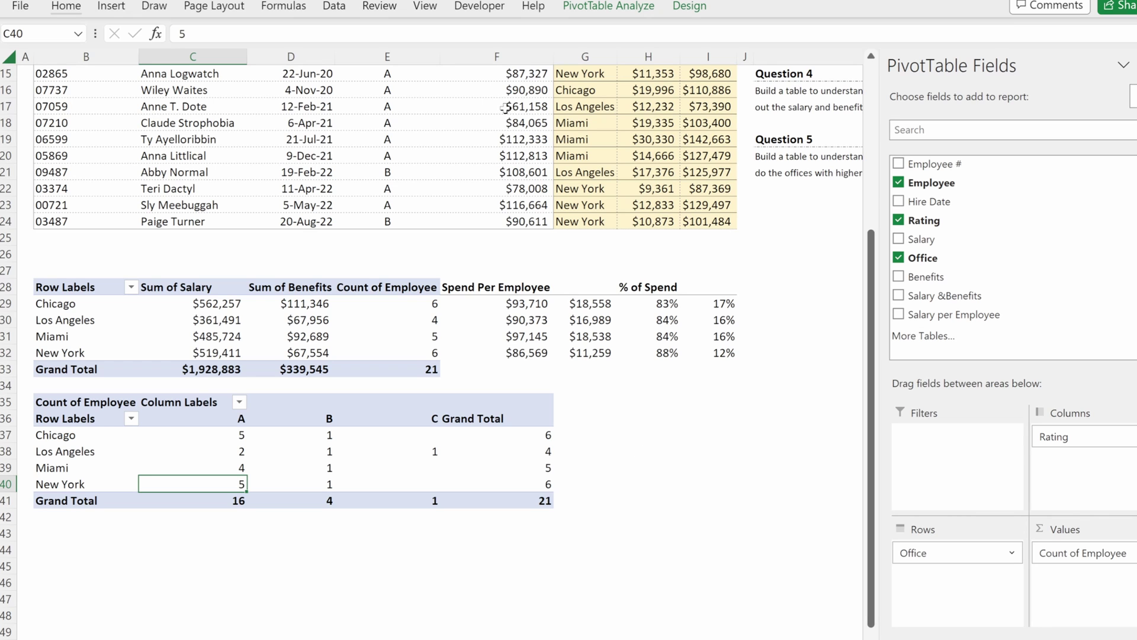
Step: Turn off grand totals for rows and columns in the rating pivot
left_click(692, 7)
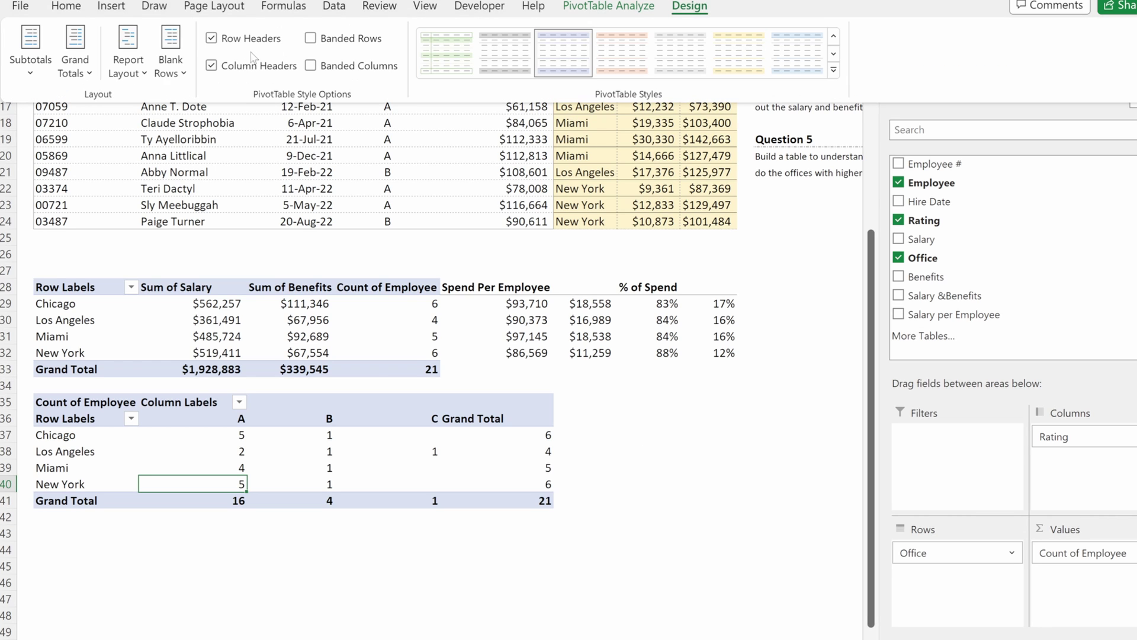
left_click(74, 65)
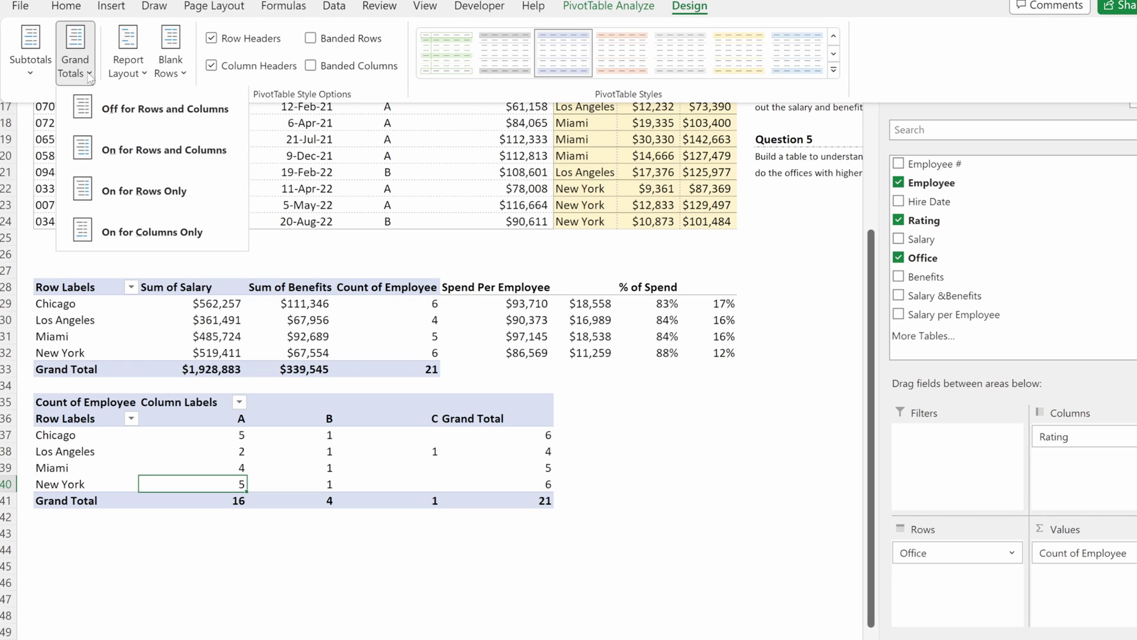
left_click(105, 111)
Step: Copy the Spend Per Employee heading to F35 and rename it '% of Employees'
left_click_drag(527, 287, 569, 288)
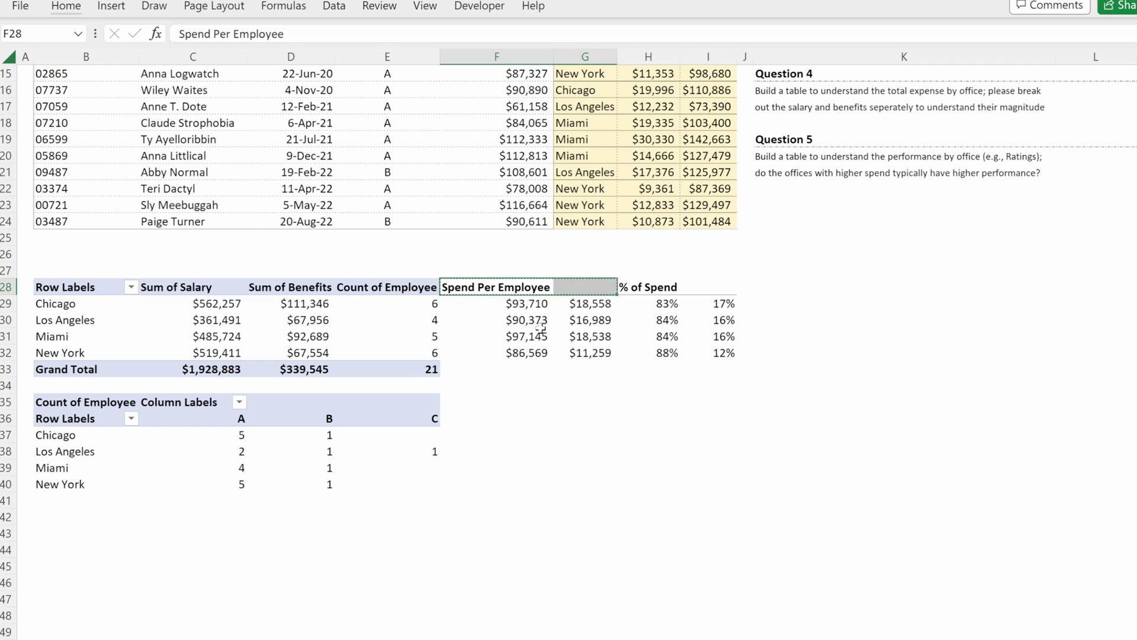
left_click(448, 401)
key("ctrl+v")
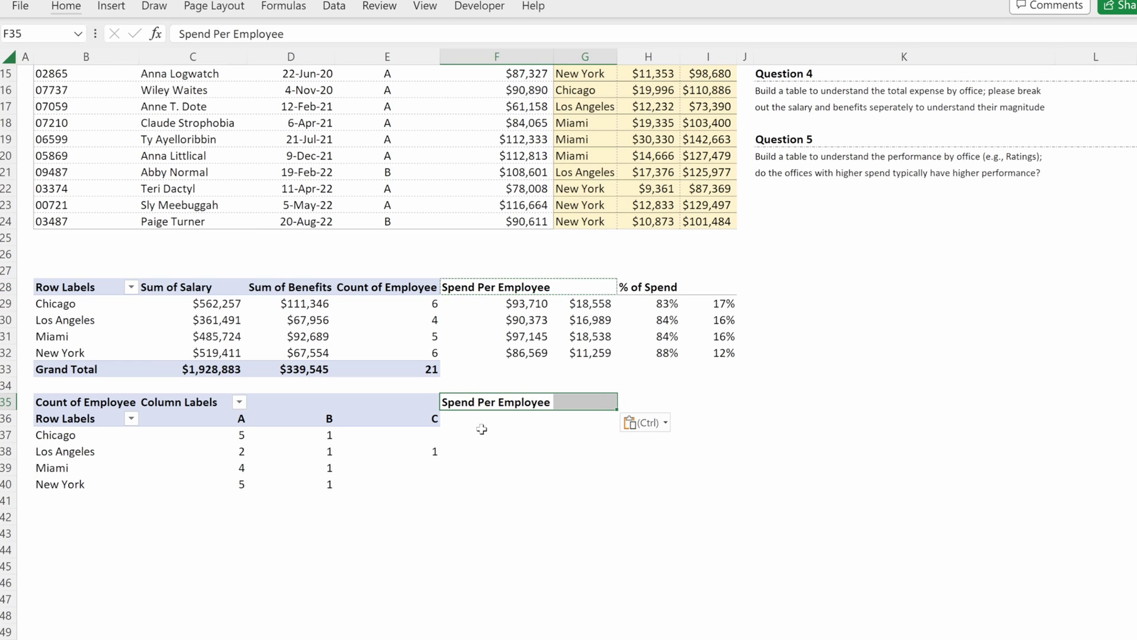
type("% of Empl")
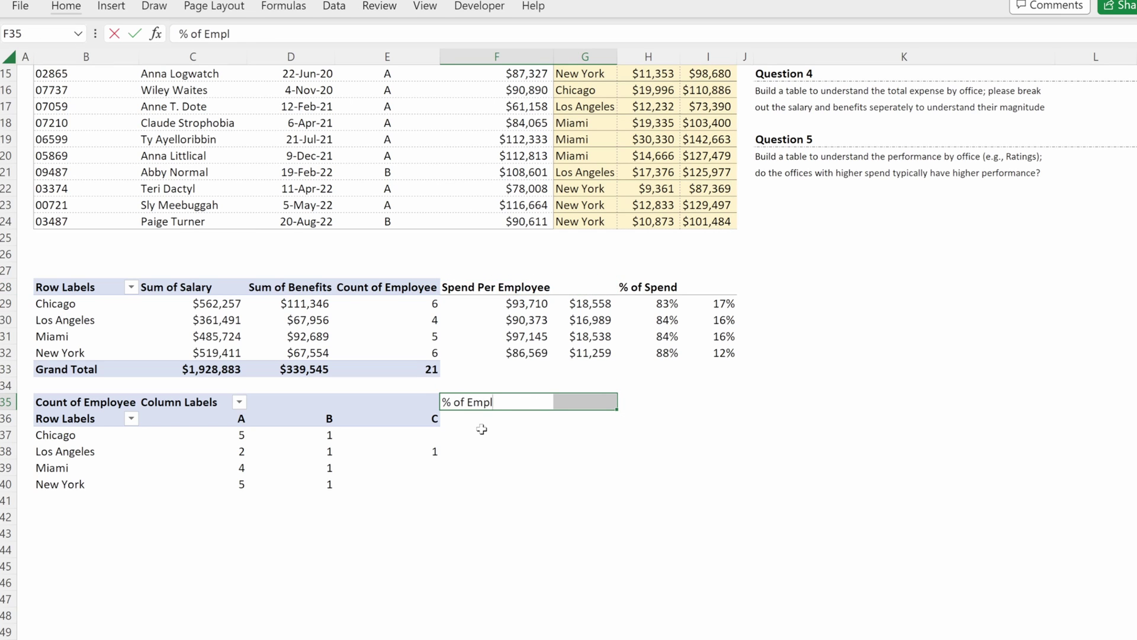
type("oyees")
key("Return")
Step: Enter =C36 in F36 and fill it right to H36 to show headers A, B, C
type("=")
key("Left")
key("Left")
key("Left")
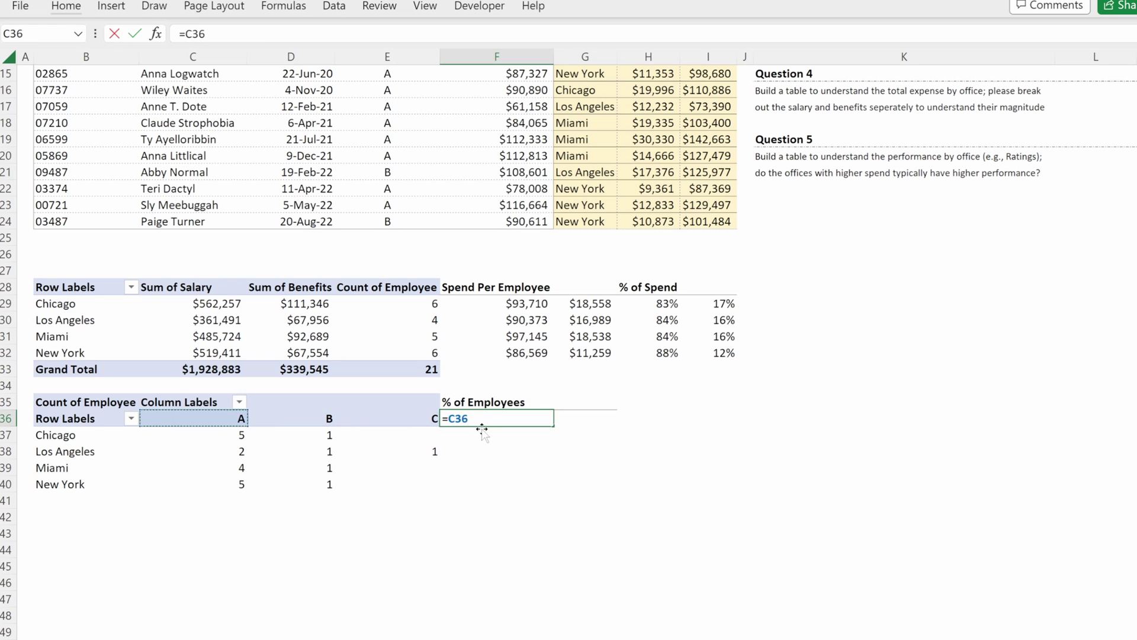
key("ctrl+Return")
key("shift+Right")
key("shift+Right")
key("ctrl+r")
key("Right")
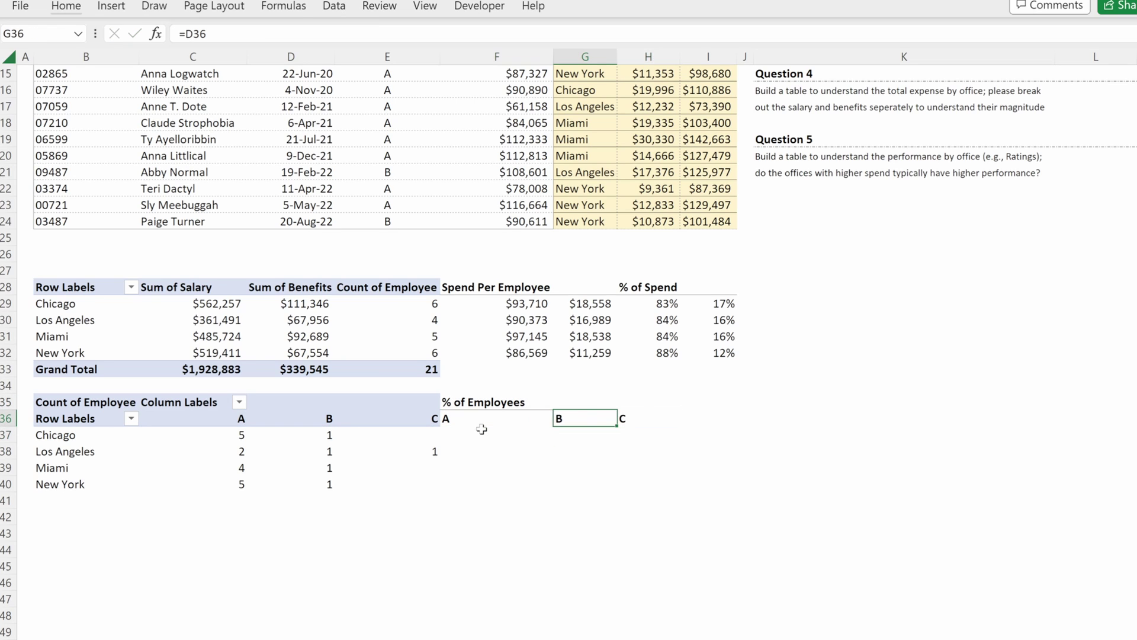
key("F2")
key("Tab")
Step: Enter =C37/SUM($C37:$E37) in F37 and format it as a percentage
key("Down")
key("Left")
key("Left")
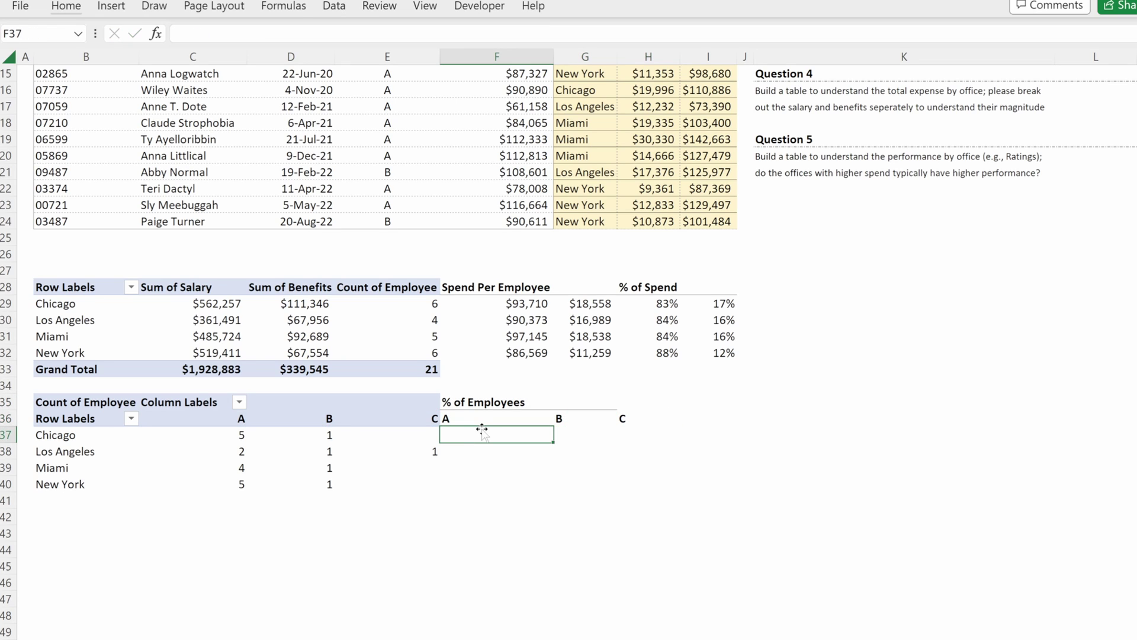
type("=")
key("Left")
key("Left")
key("Left")
type("/sum(")
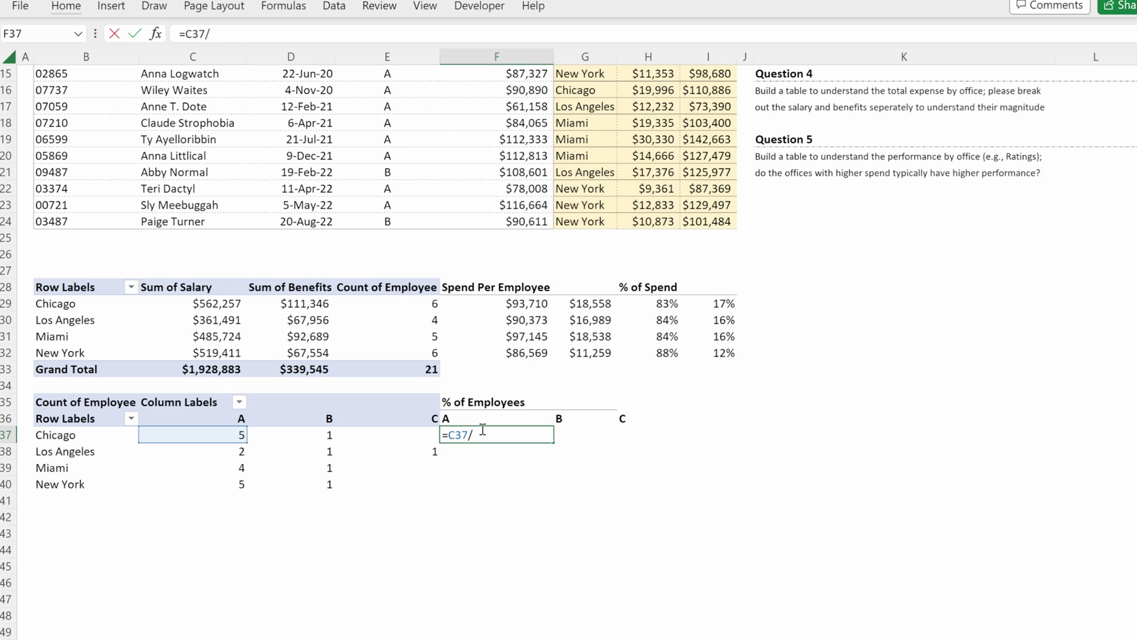
key("Left")
key("shift+Left")
key("shift+Left")
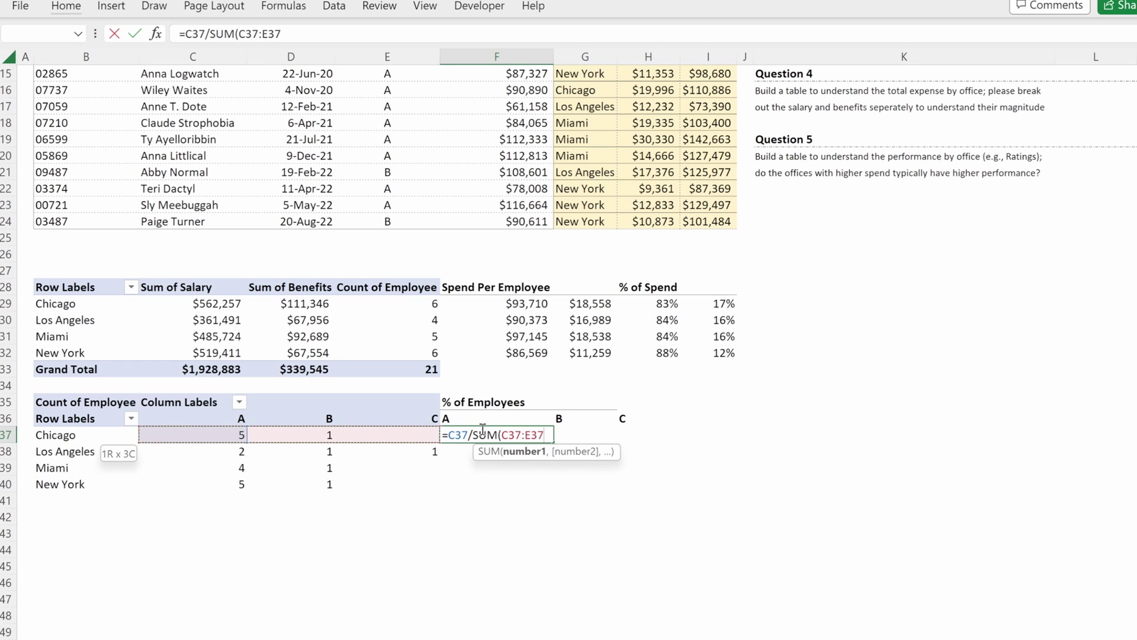
key("F4")
key("F4")
key("F4")
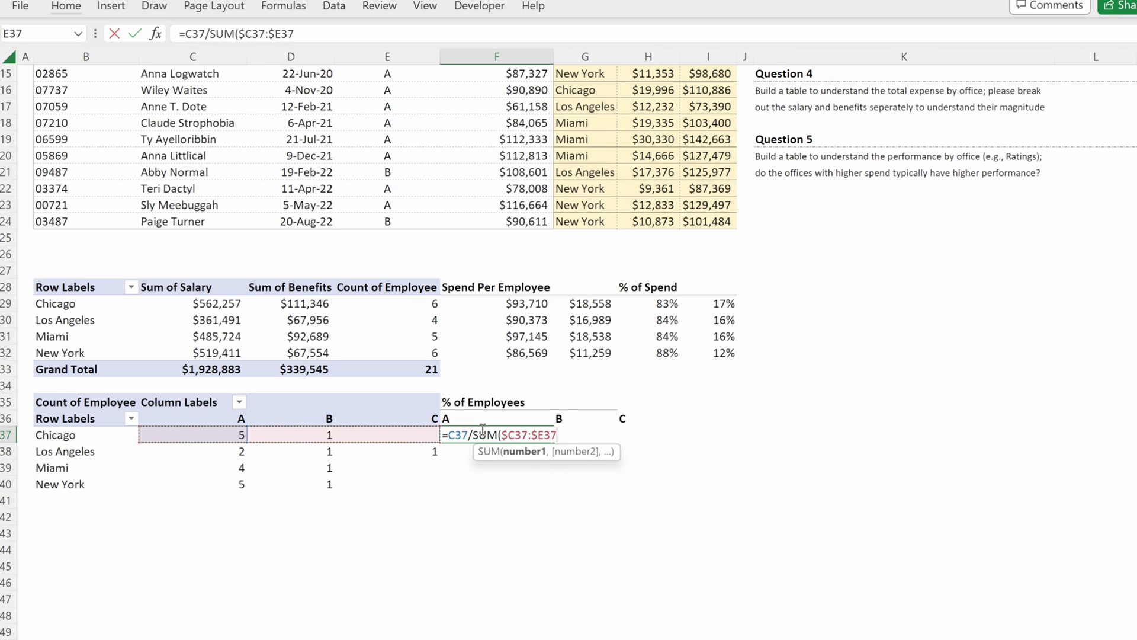
key("Return")
key("Return")
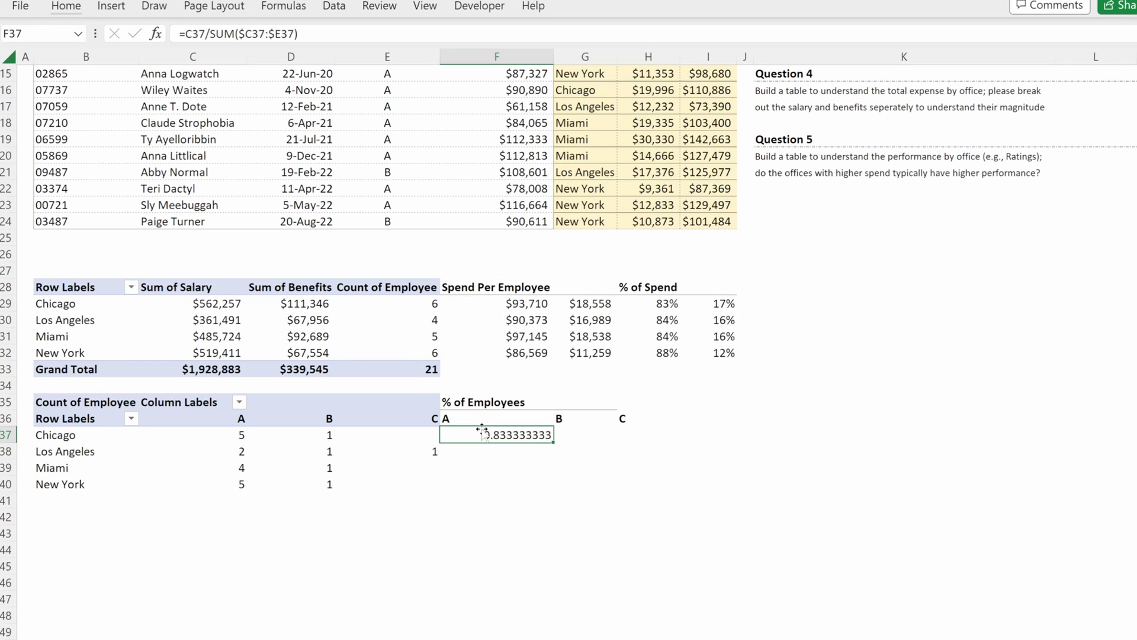
key("ctrl+shift+5")
Step: Fill the share formula across to H37 and down through row 40
key("shift+Right")
key("shift+Right")
key("ctrl+r")
key("shift+Down")
key("shift+Down")
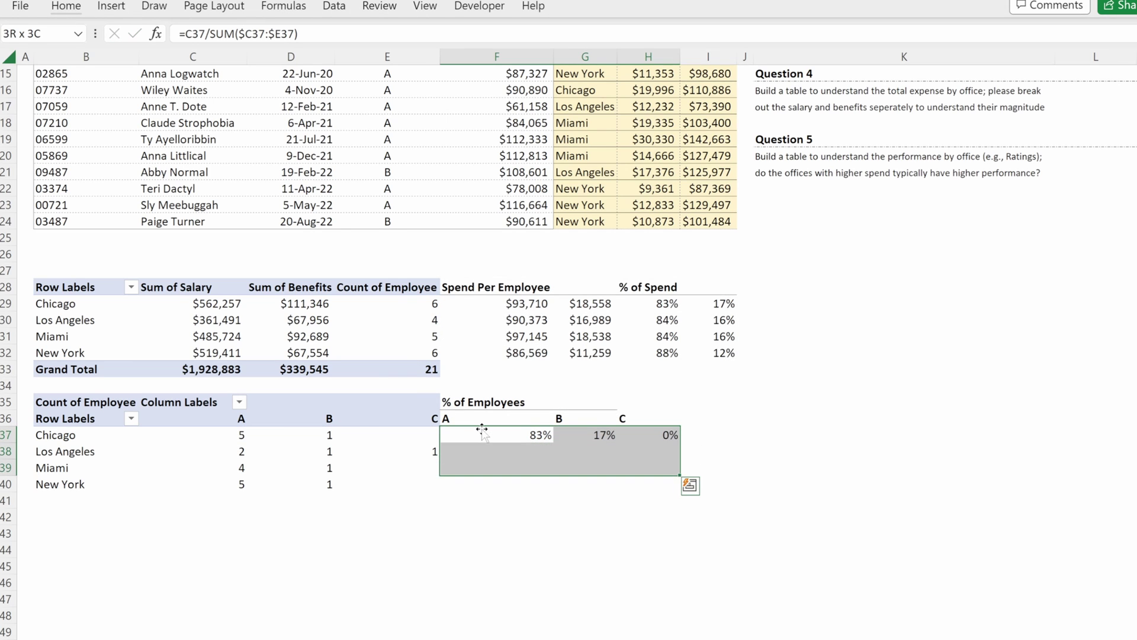
key("shift+Down")
key("ctrl+d")
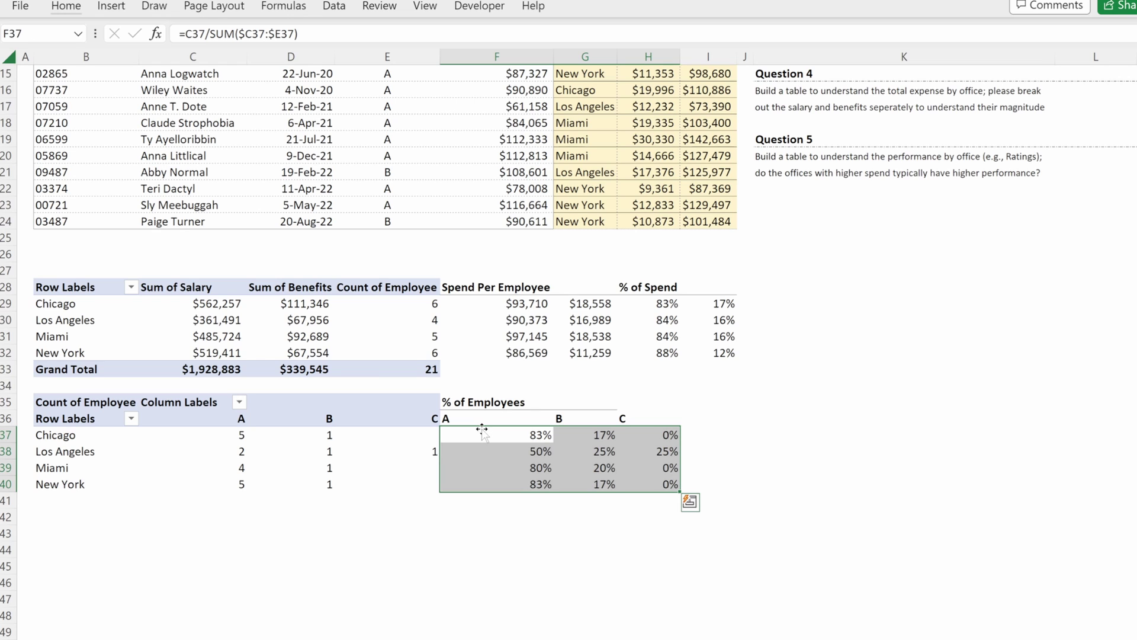
Step: Check the share formulas in Chicago's and Los Angeles's rows
left_click(481, 428)
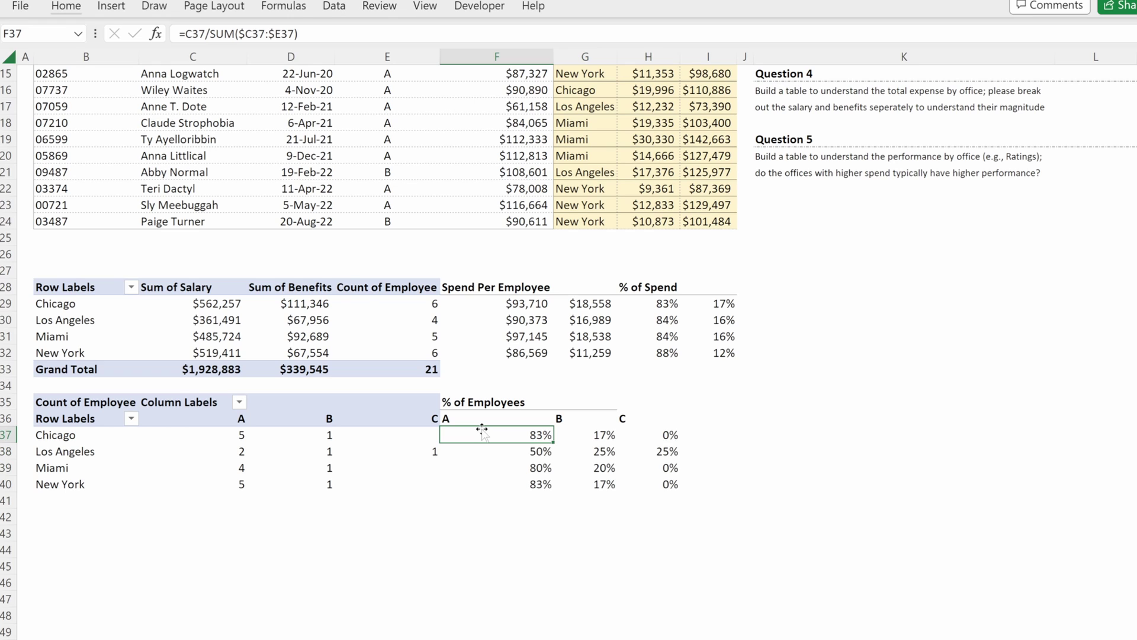
key("shift+Right")
key("shift+Right")
key("Right")
key("Right")
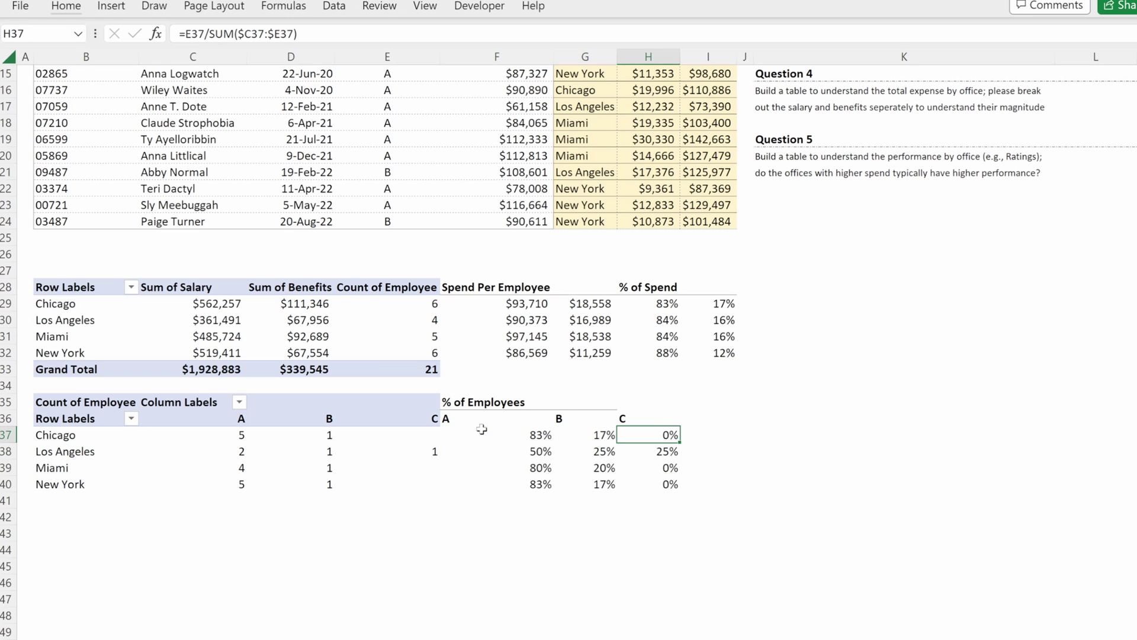
key("Down")
key("Left")
key("Left")
key("shift+Right")
key("shift+Right")
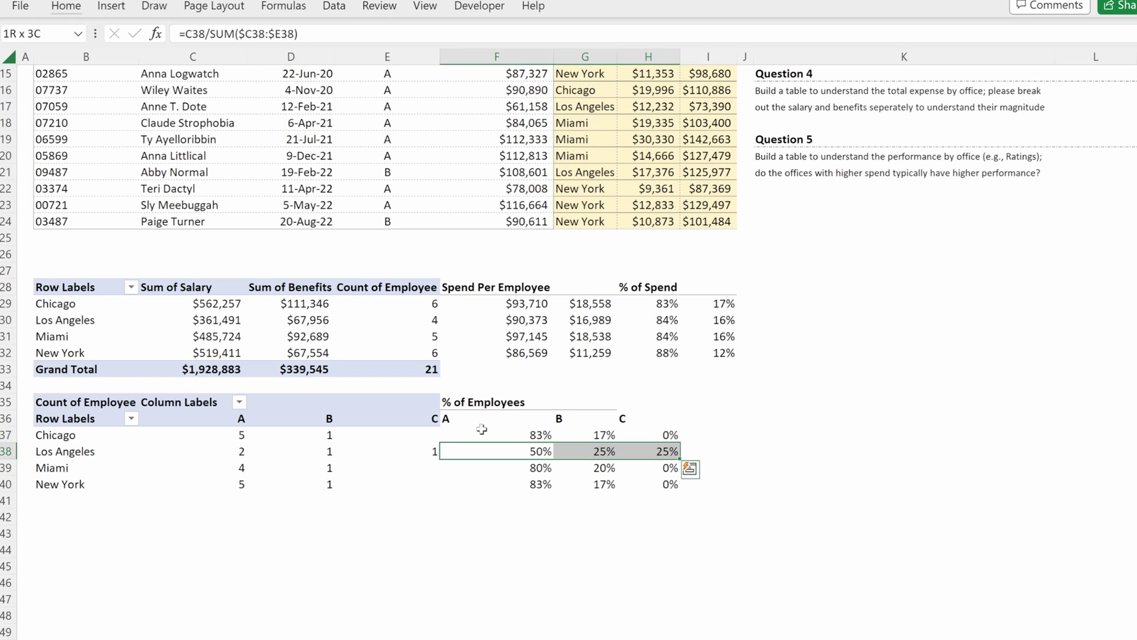
key("shift+Left")
key("shift+Left")
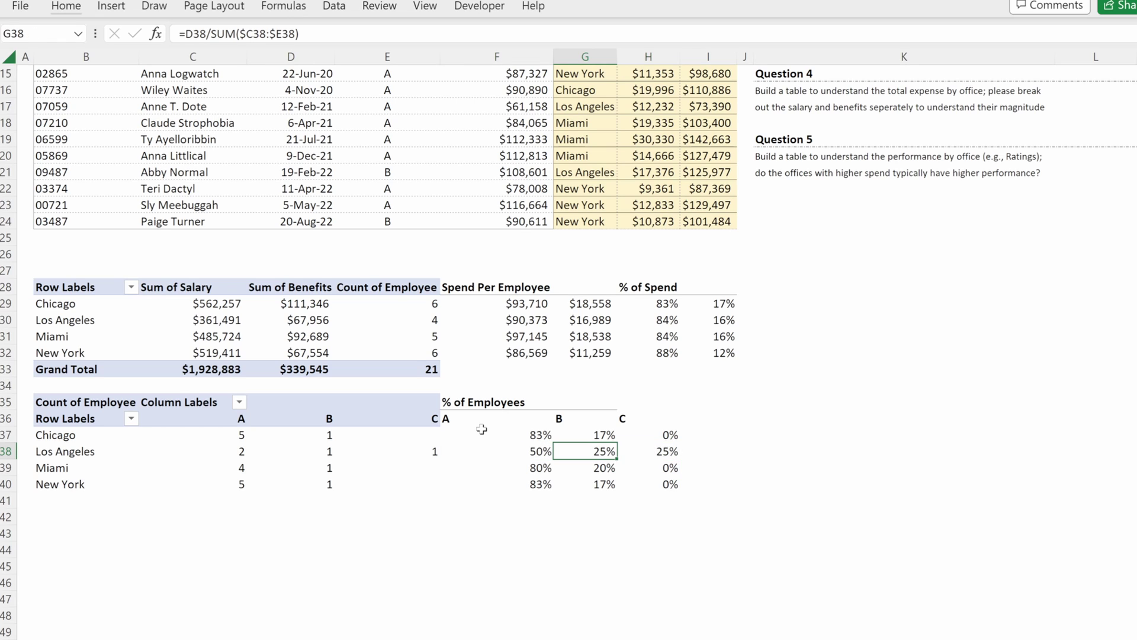
key("shift+Right")
key("shift+Right")
key("shift+Left")
key("shift+Left")
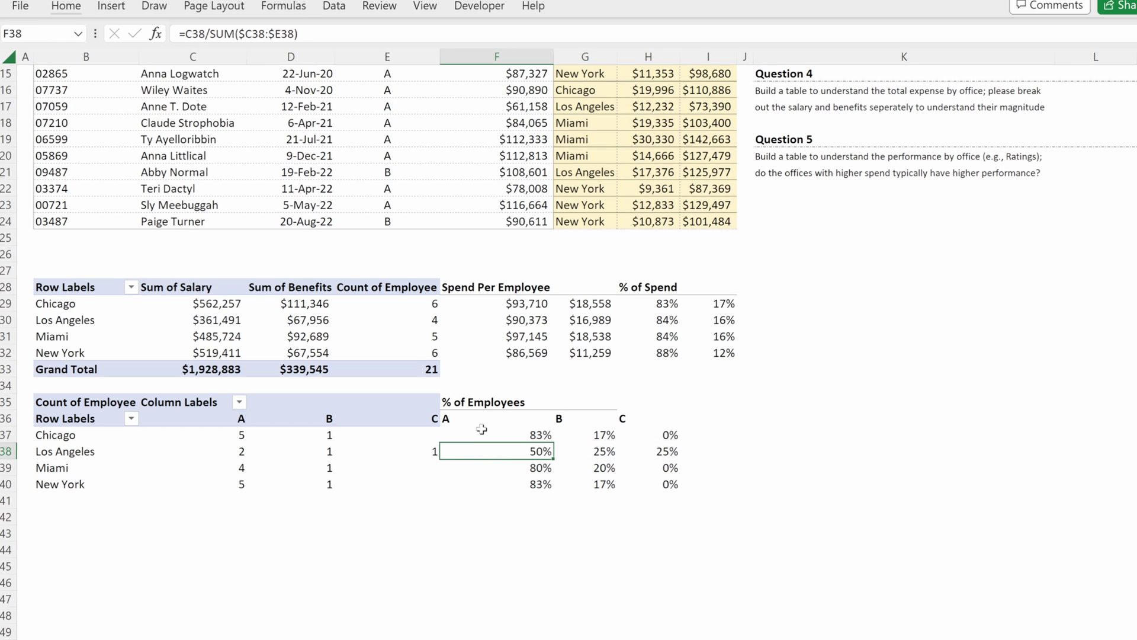
Step: Copy Los Angeles's % of Spend formula across into I30
scroll(522, 302, "up", 2)
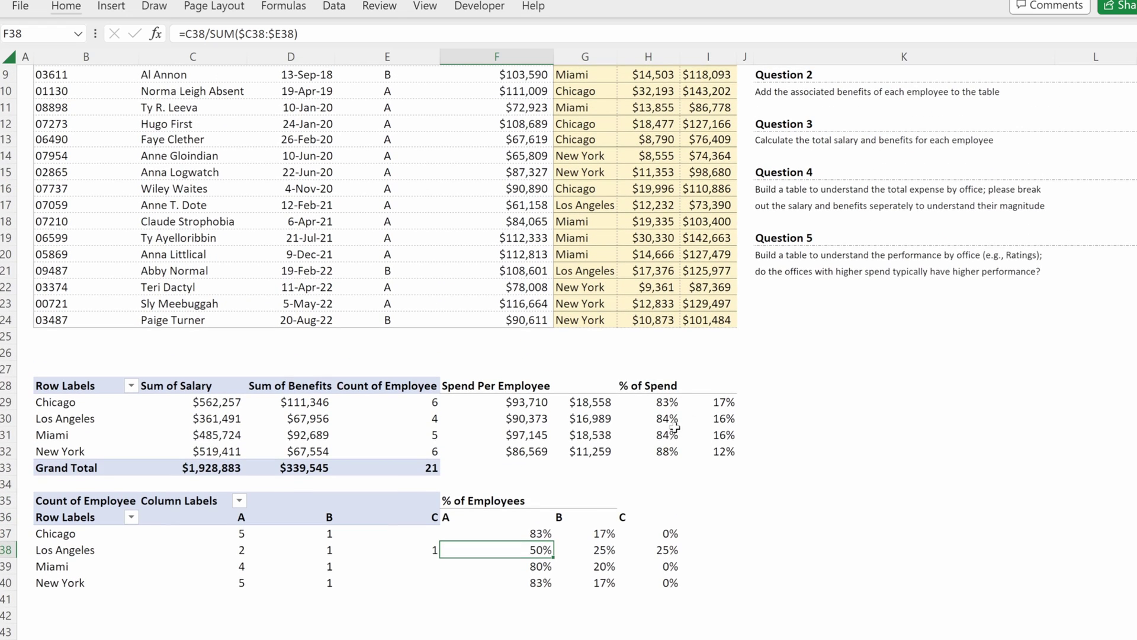
left_click(678, 422)
left_click_drag(680, 424, 708, 422)
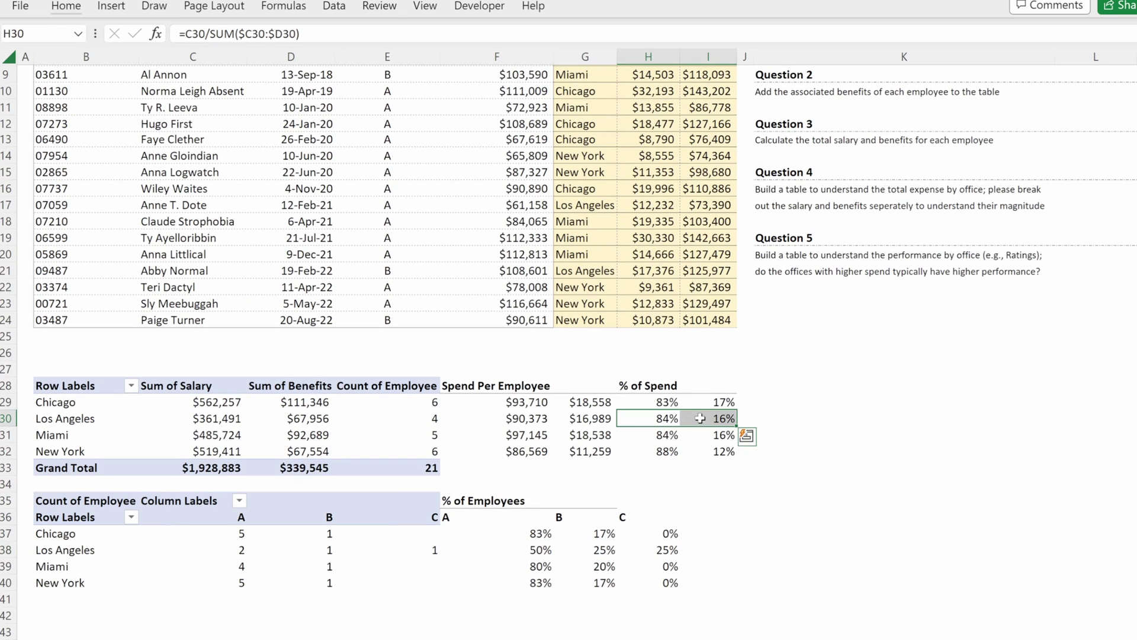